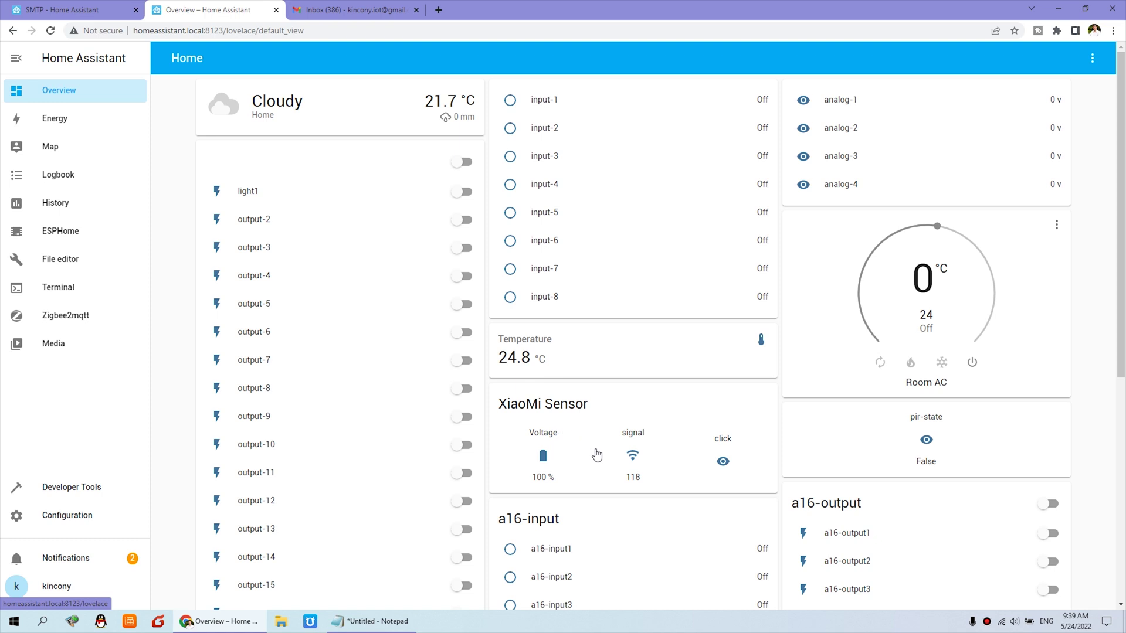
Show the SMTP integration docs with their example notify configuration for configuration.yaml.
click(62, 9)
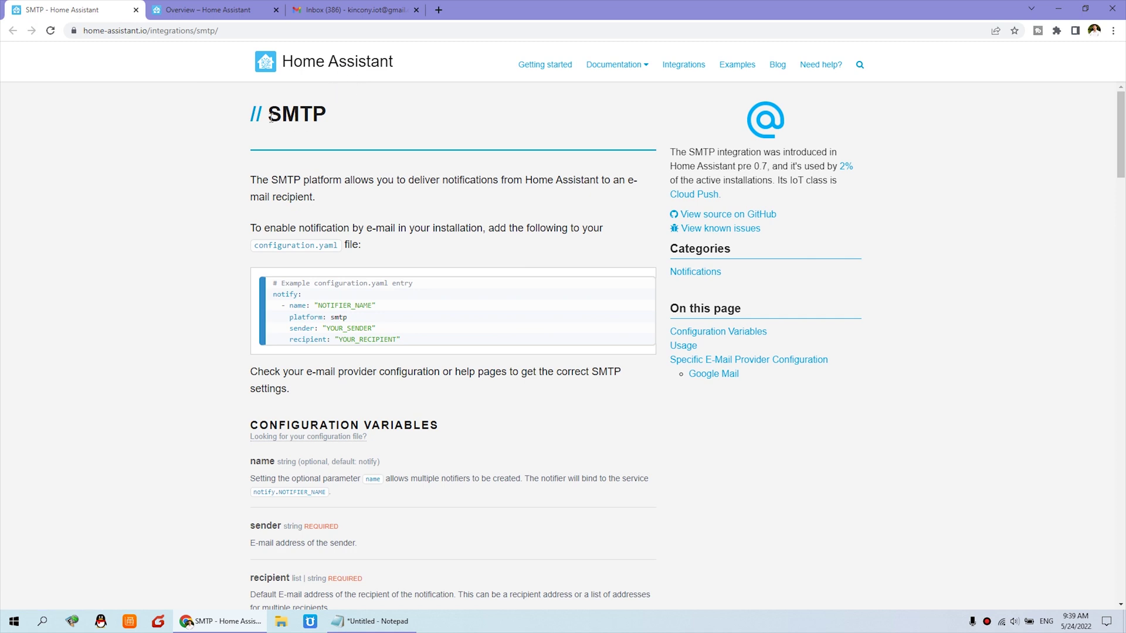
Scroll the SMTP docs down to the Specific E-Mail Provider Configuration section.
drag(274, 114, 324, 112)
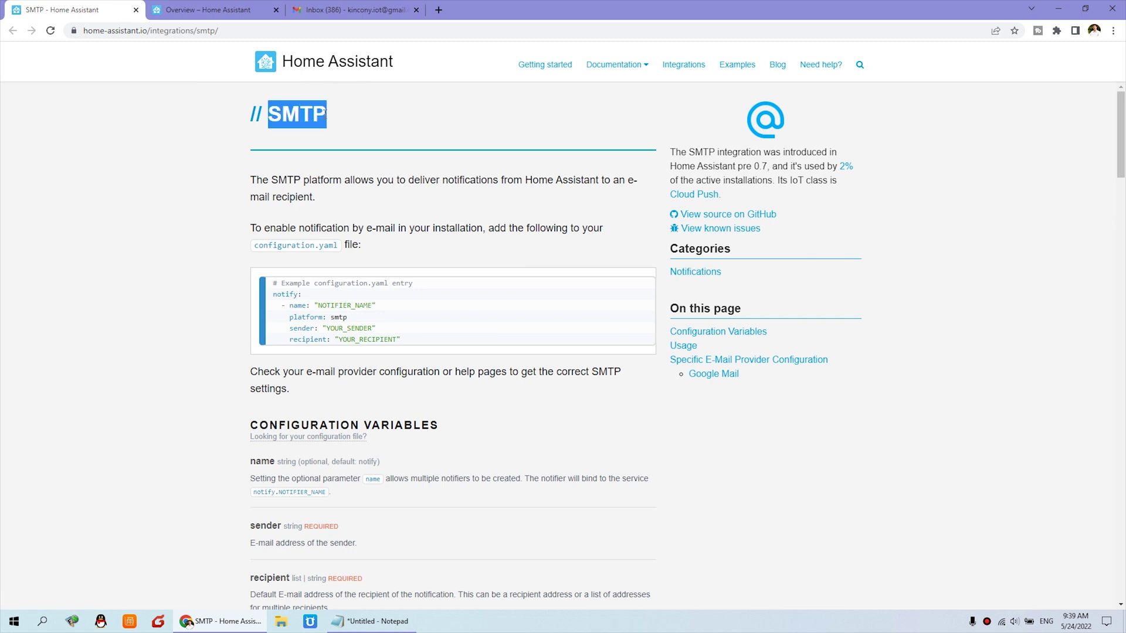
drag(287, 318, 351, 322)
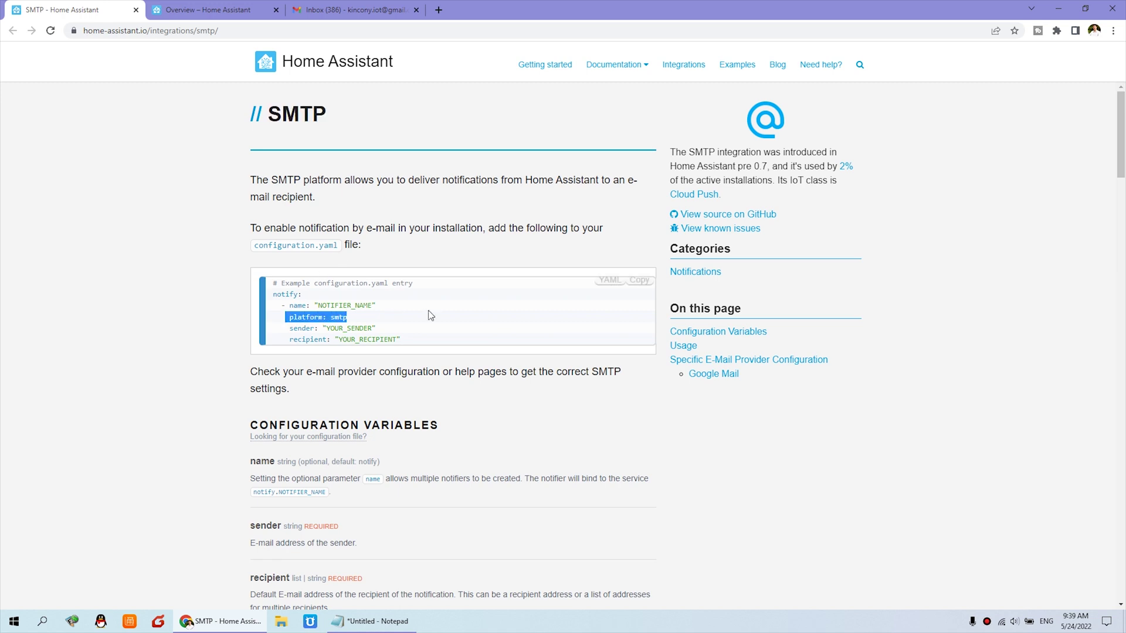
drag(1121, 158, 1122, 478)
scroll(369, 292, down, 5)
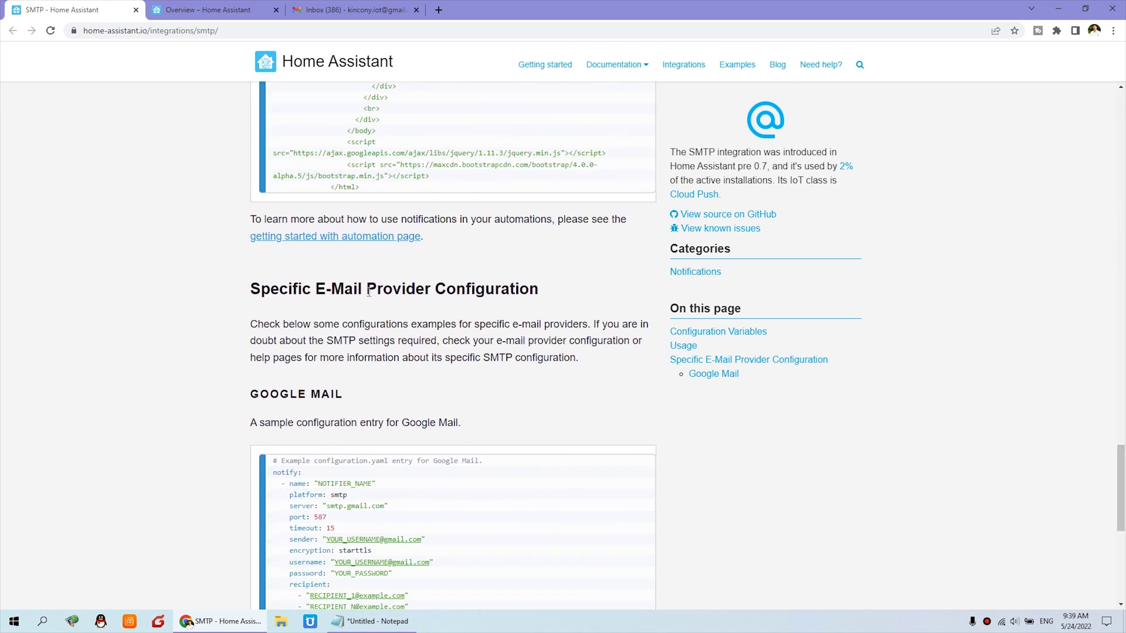
drag(255, 298, 537, 290)
scroll(263, 216, down, 3)
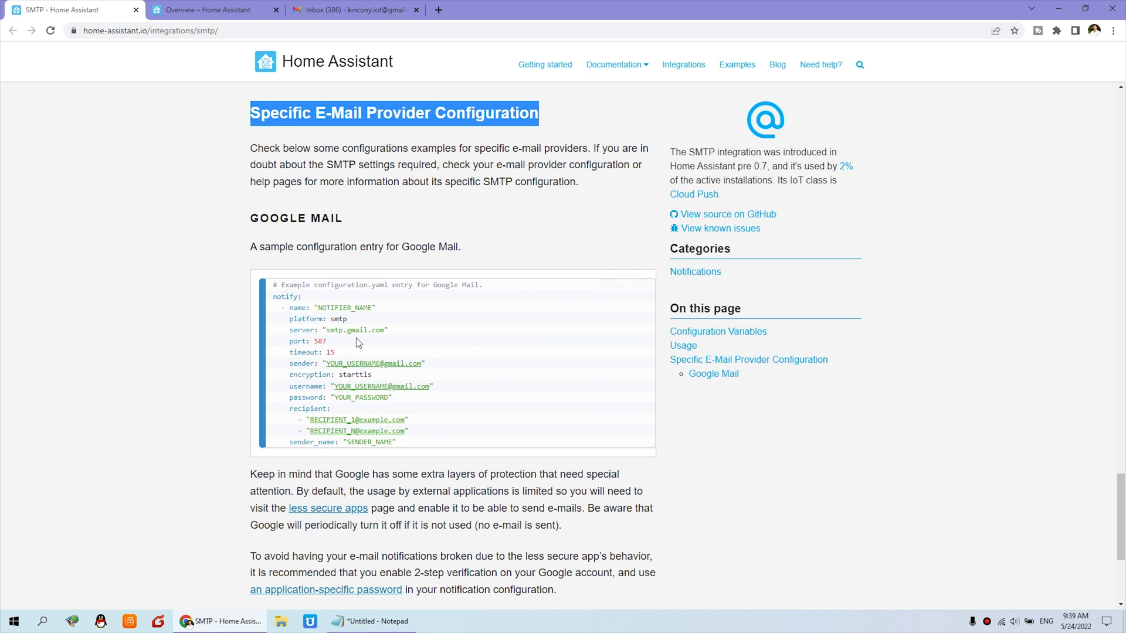
Copy the Google Mail sample SMTP configuration and go back to Home Assistant.
drag(409, 443, 273, 297)
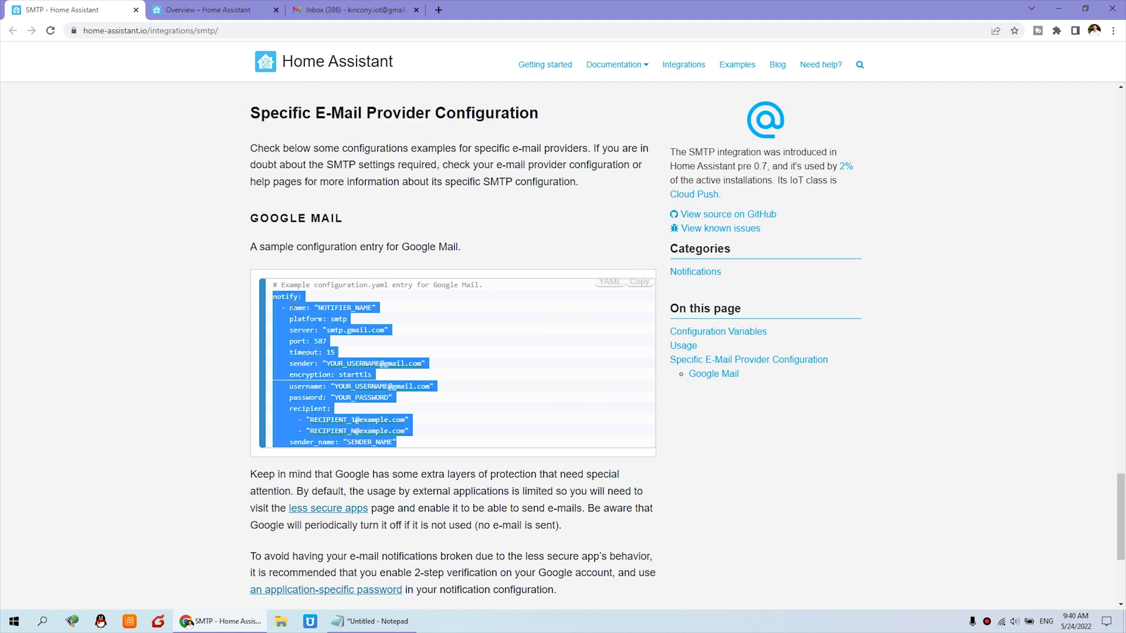
right_click(292, 307)
click(309, 319)
click(198, 7)
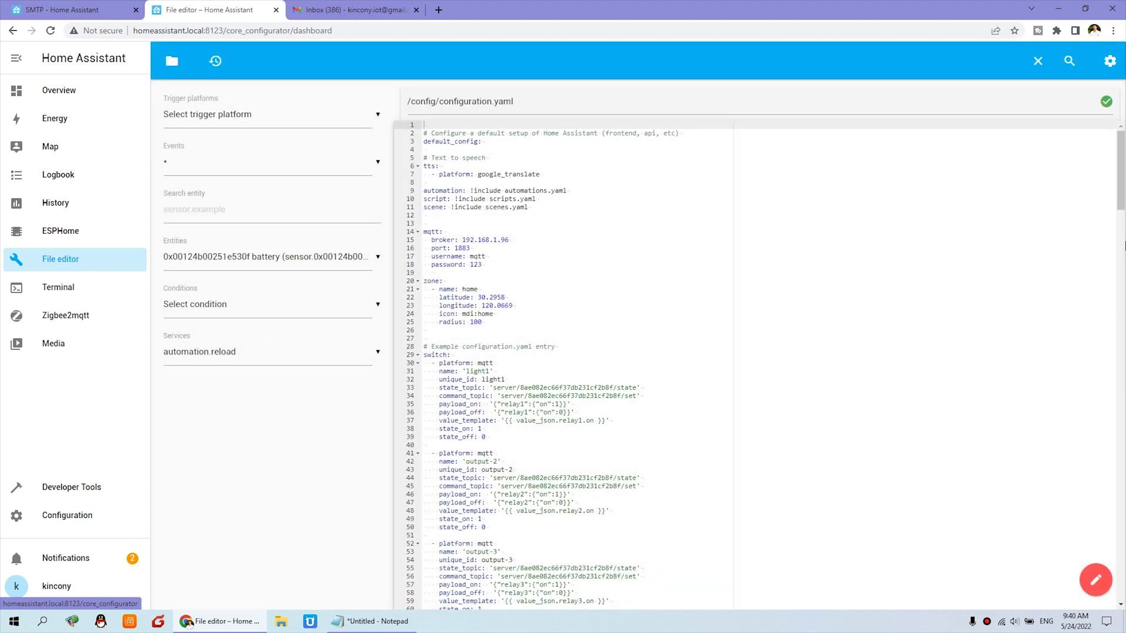
At the end of configuration.yaml, review the notify block's name gmail and platform smtp.
drag(1122, 199, 1121, 589)
drag(572, 603, 405, 507)
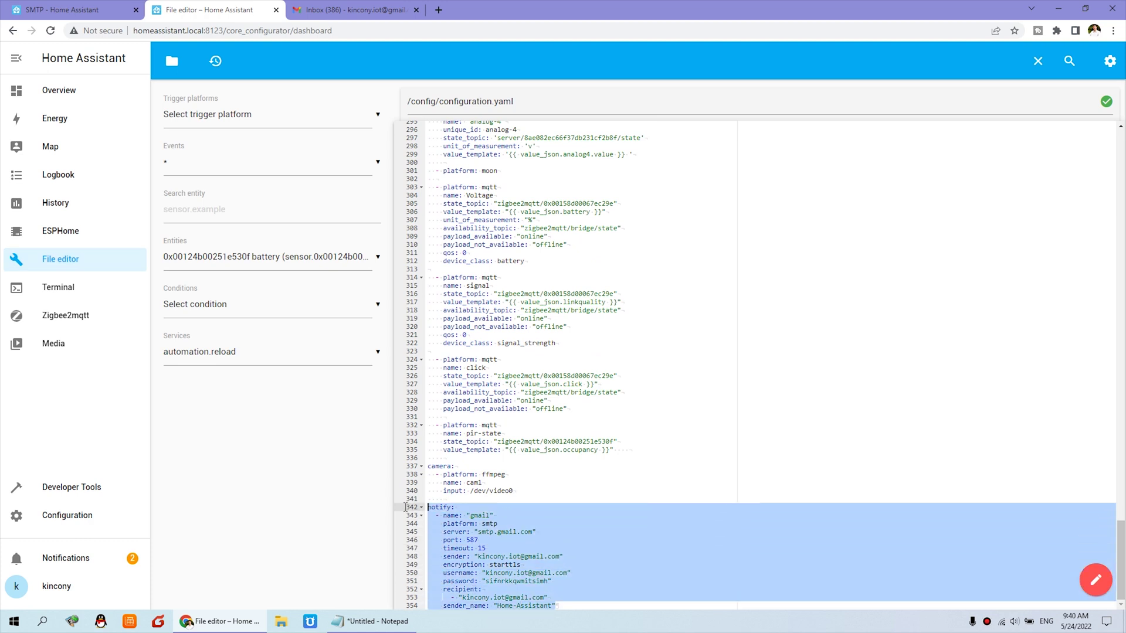
click(503, 515)
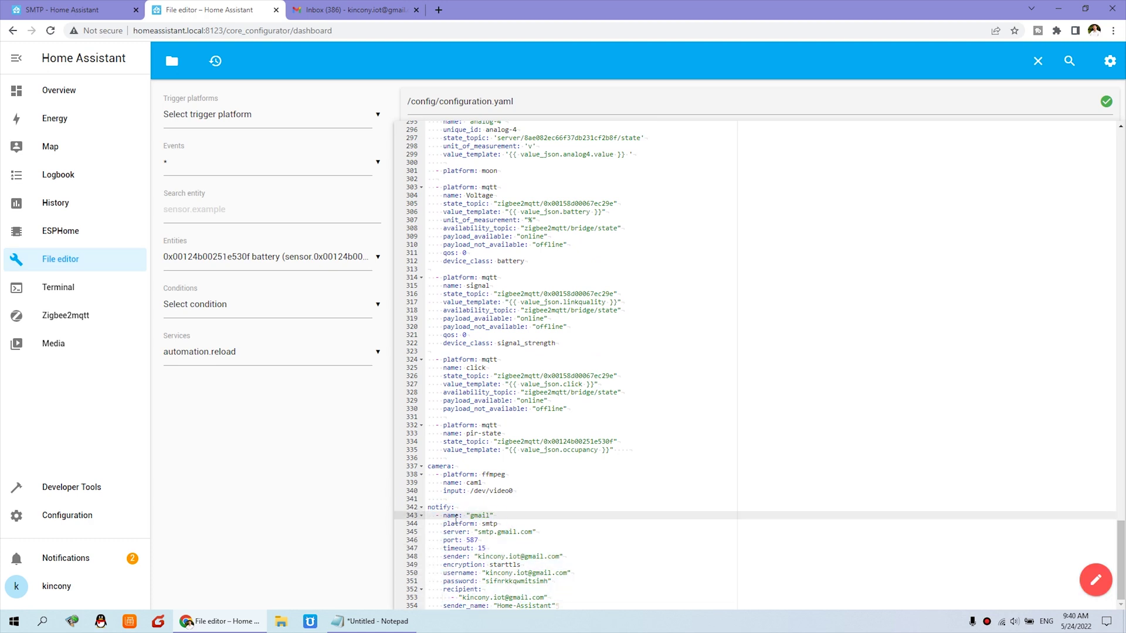
double_click(474, 515)
click(493, 516)
drag(484, 523, 534, 532)
Review the port, timeout, sender address, starttls encryption, username and app password lines.
click(475, 540)
click(471, 548)
click(491, 565)
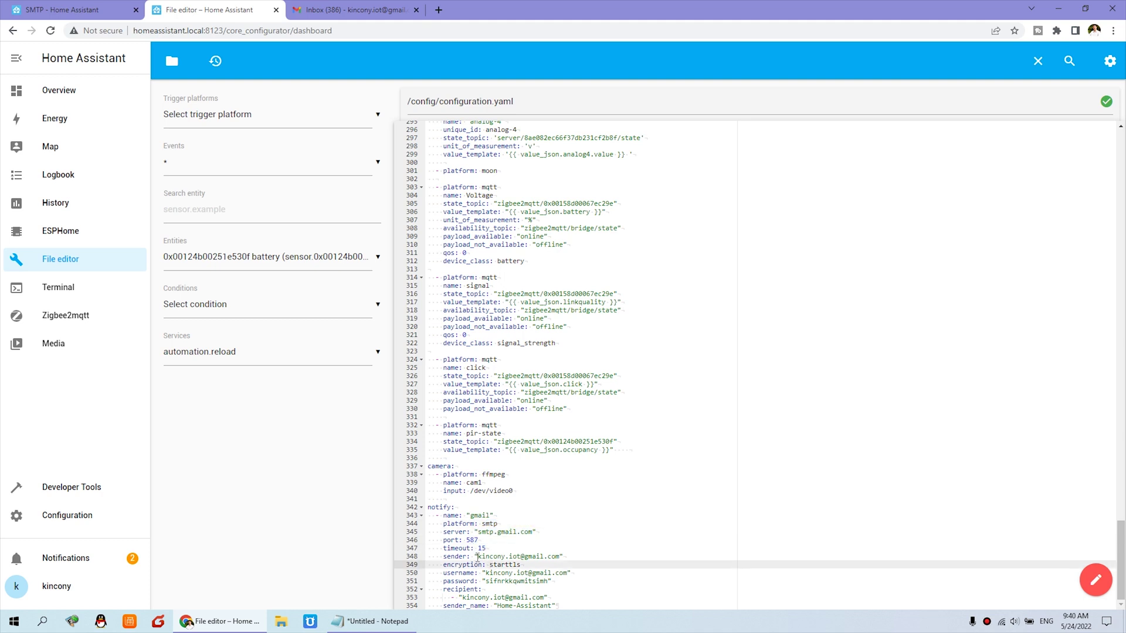
drag(478, 557, 560, 556)
click(559, 556)
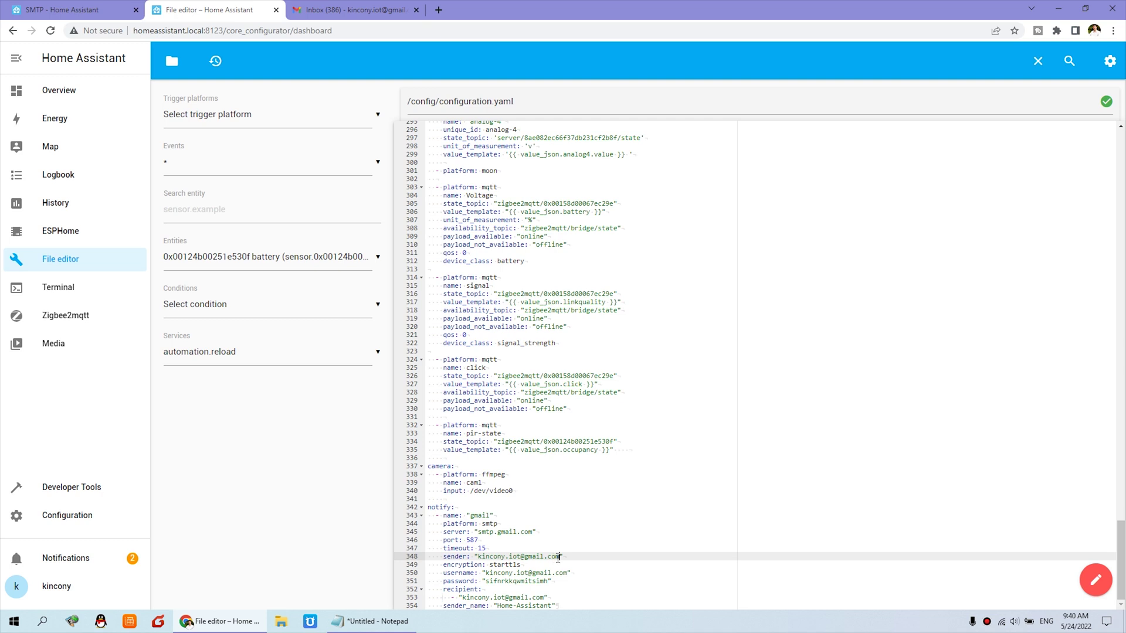
drag(489, 566, 565, 573)
click(501, 574)
click(501, 582)
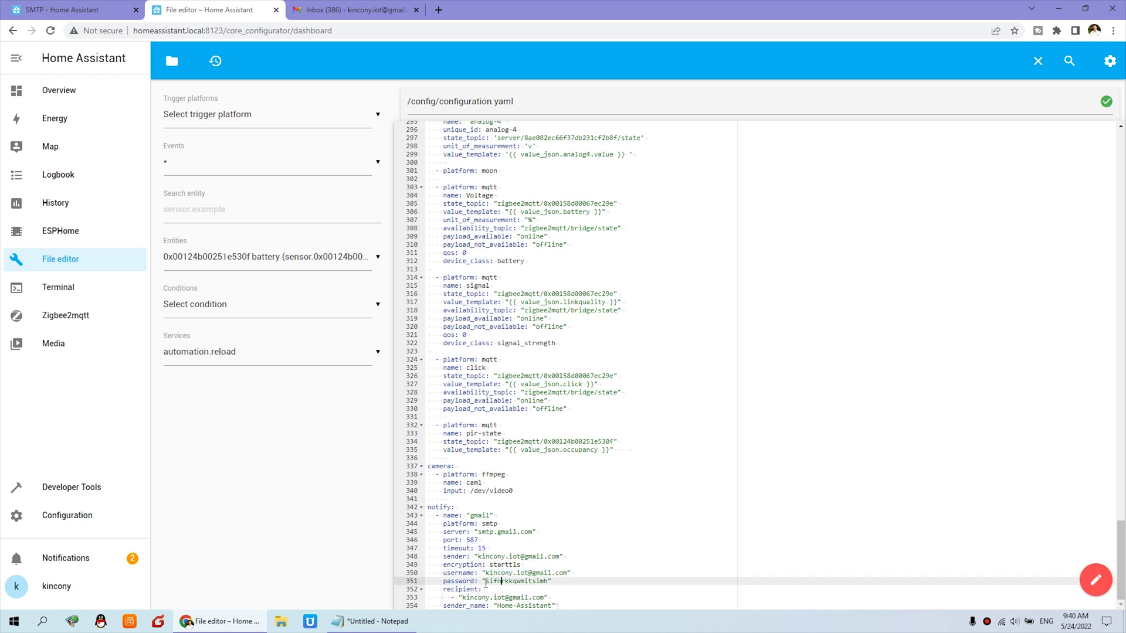
drag(485, 581, 514, 581)
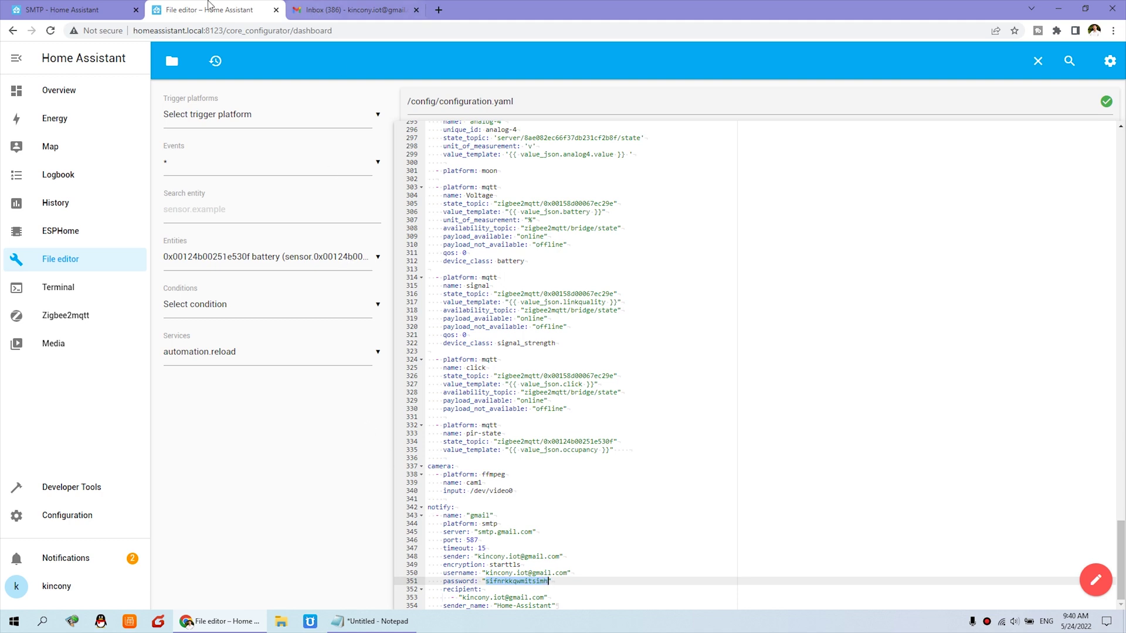
Compare with the sample config and check the gmail block's recipient entry.
click(101, 7)
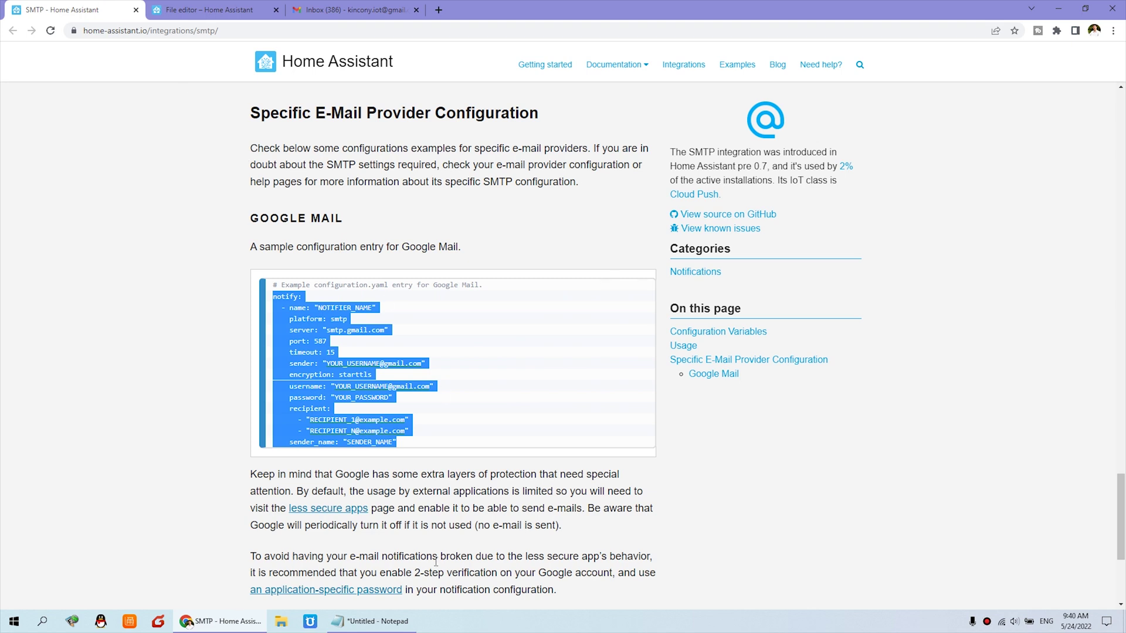
click(229, 591)
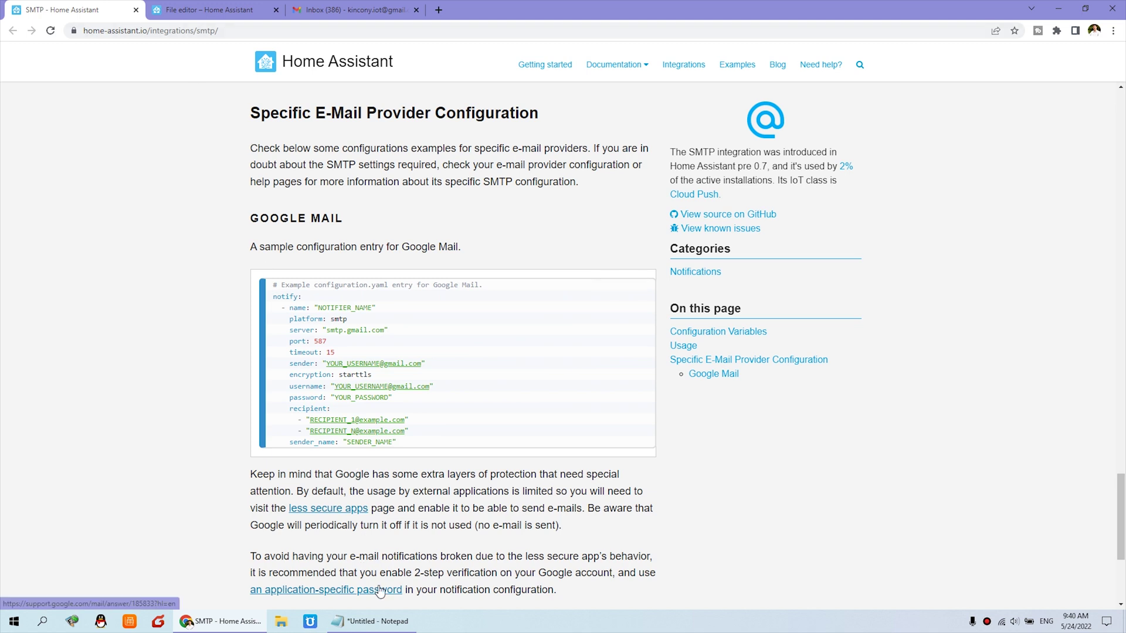
click(189, 10)
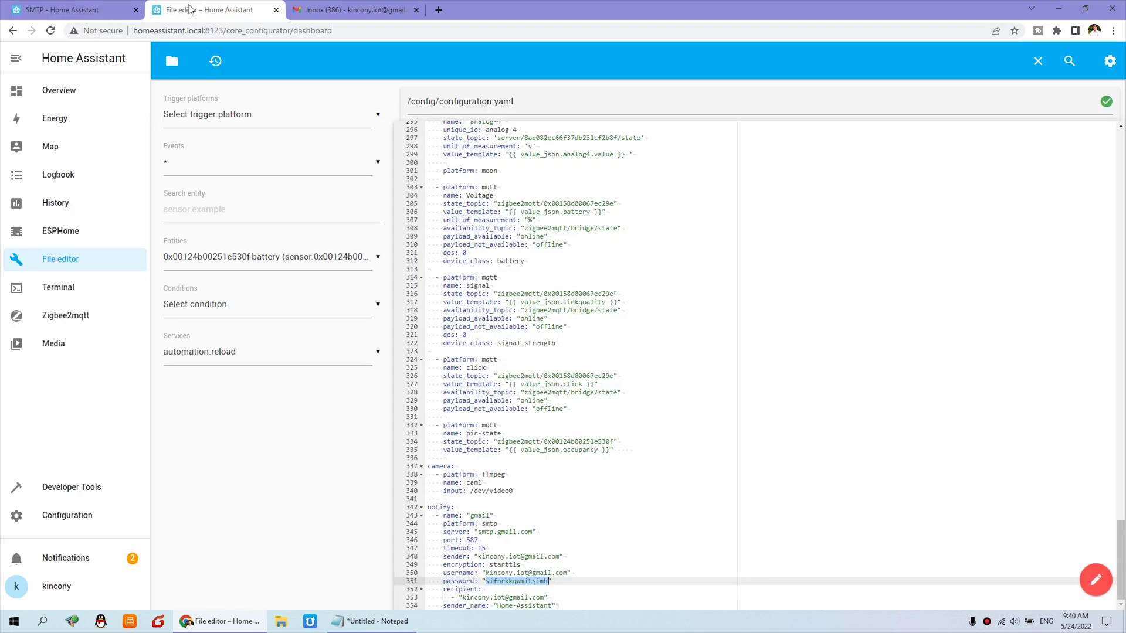
drag(444, 591, 545, 598)
click(510, 590)
drag(462, 598, 544, 597)
click(550, 597)
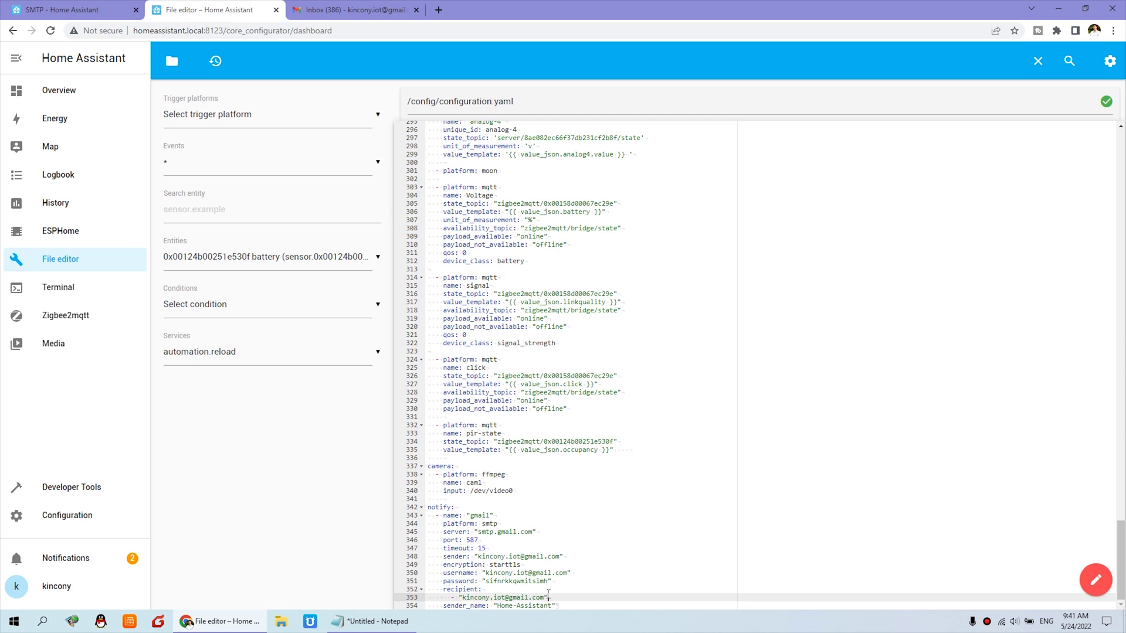
drag(558, 597, 425, 599)
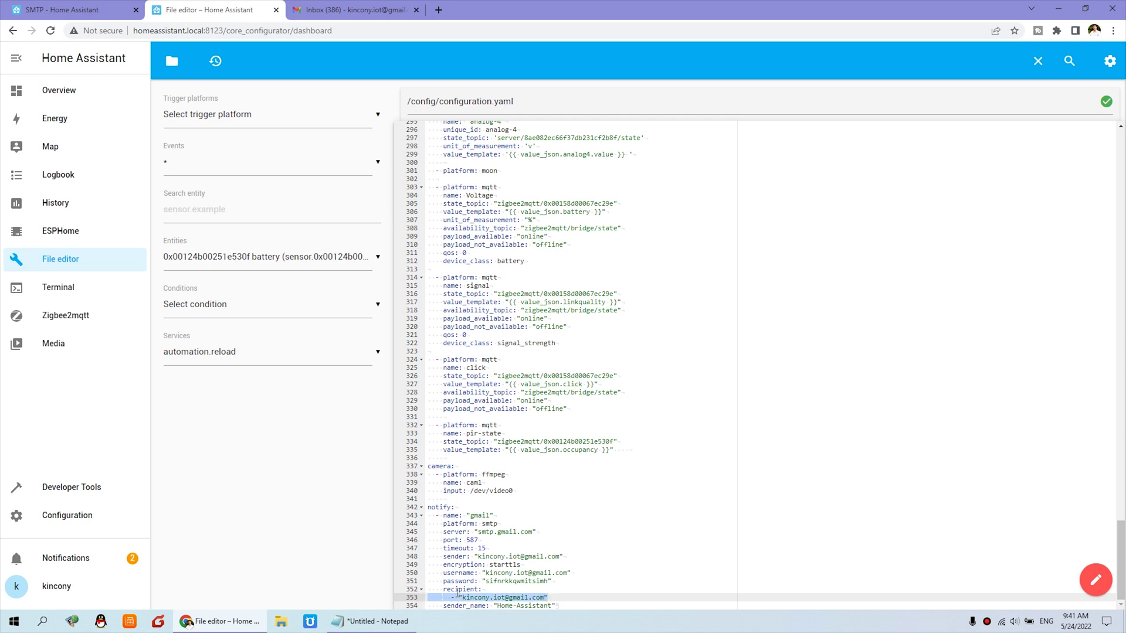
click(553, 597)
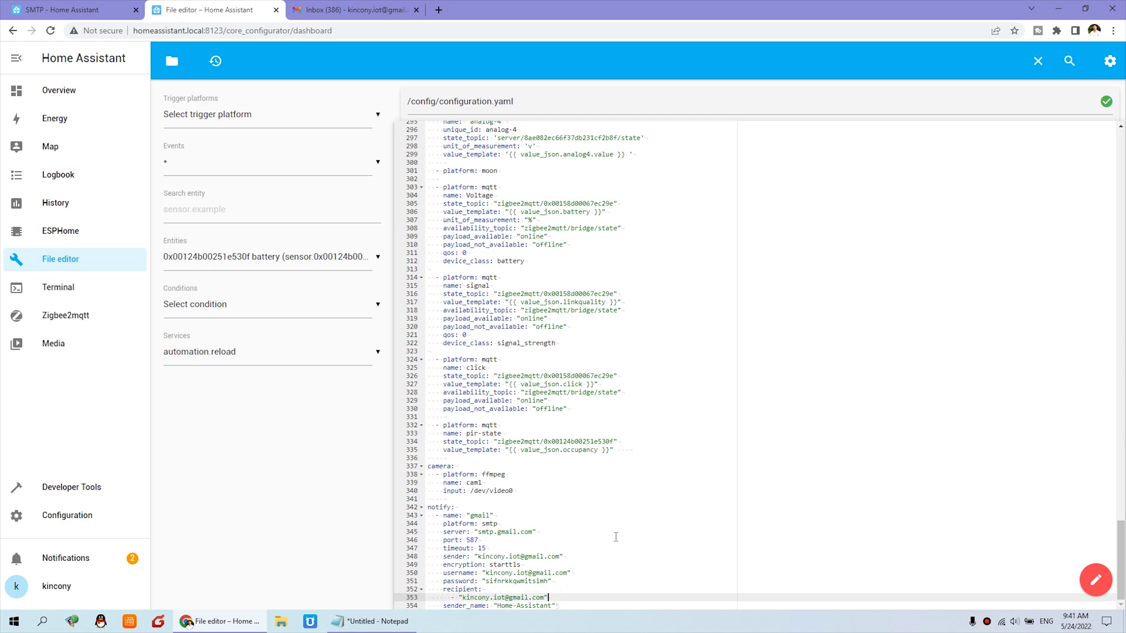
key(Return)
key(ctrl+v)
key(Return)
key(ctrl+v)
click(476, 589)
key(BackSpace)
key(BackSpace)
key(BackSpace)
key(BackSpace)
key(BackSpace)
key(BackSpace)
key(BackSpace)
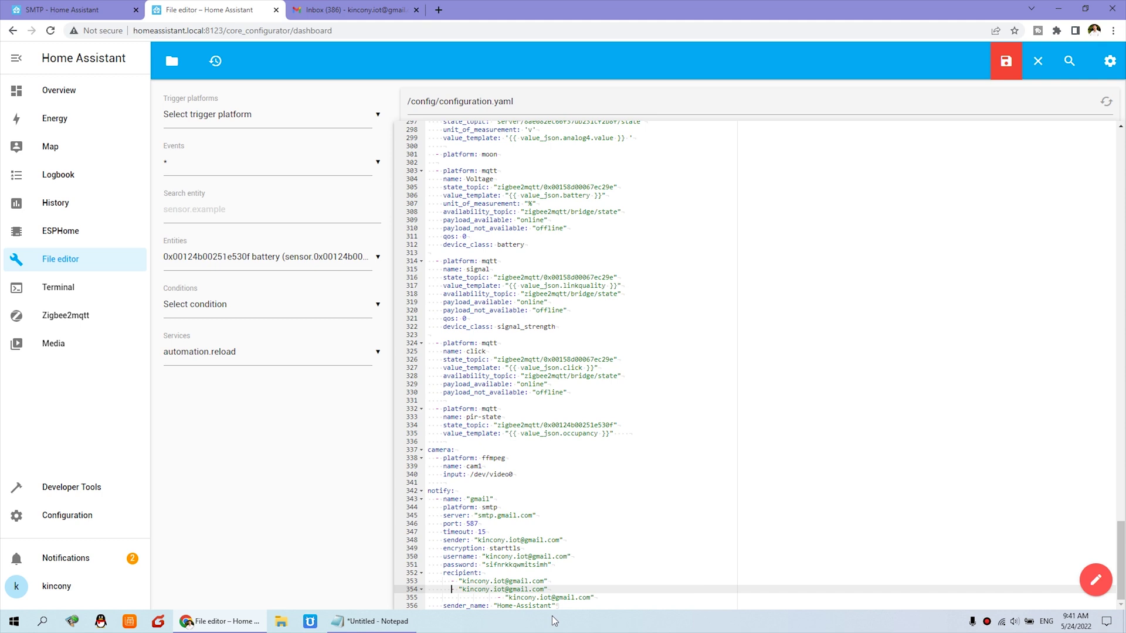
click(499, 597)
key(BackSpace)
key(BackSpace)
key(BackSpace)
key(BackSpace)
key(BackSpace)
key(BackSpace)
key(BackSpace)
key(BackSpace)
key(BackSpace)
key(BackSpace)
key(BackSpace)
key(BackSpace)
key(BackSpace)
key(BackSpace)
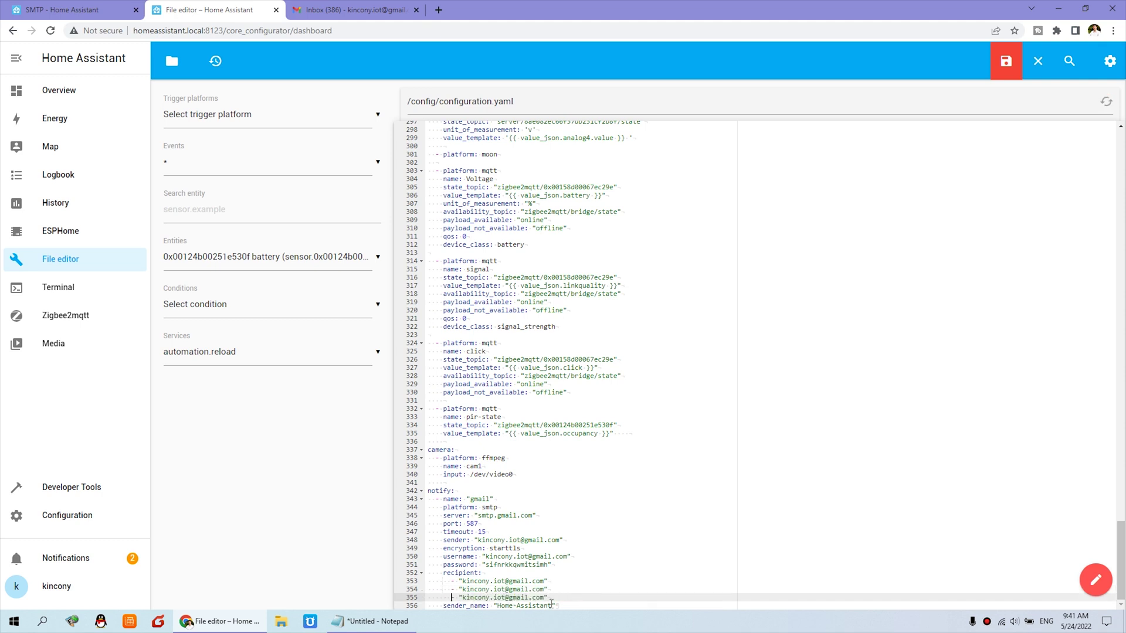
drag(561, 596, 415, 599)
click(533, 597)
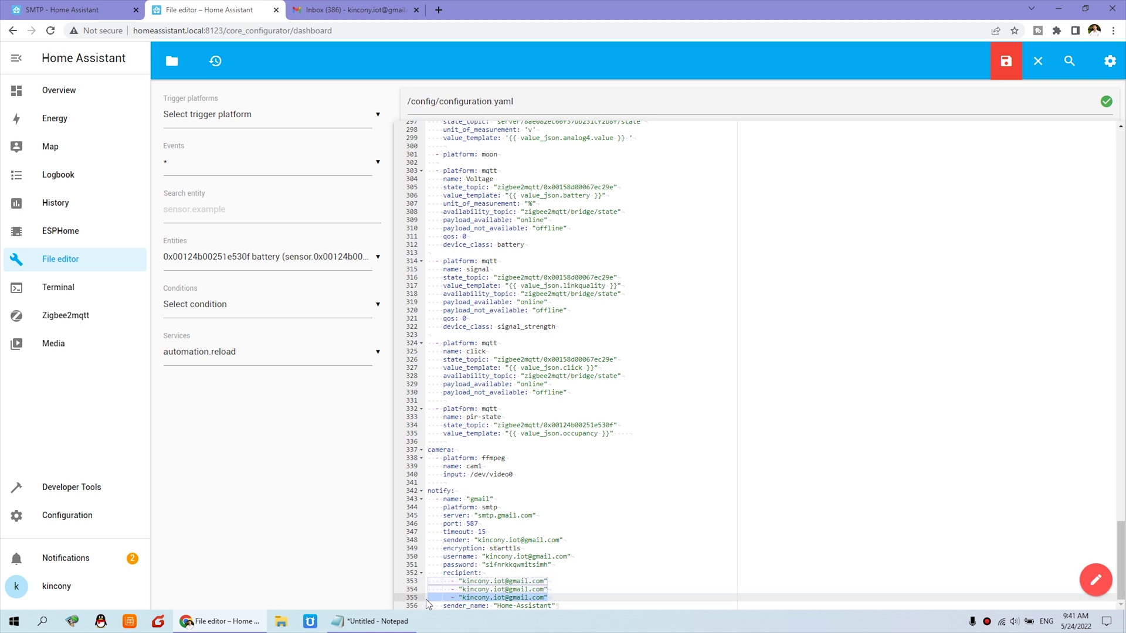
key(BackSpace)
click(546, 589)
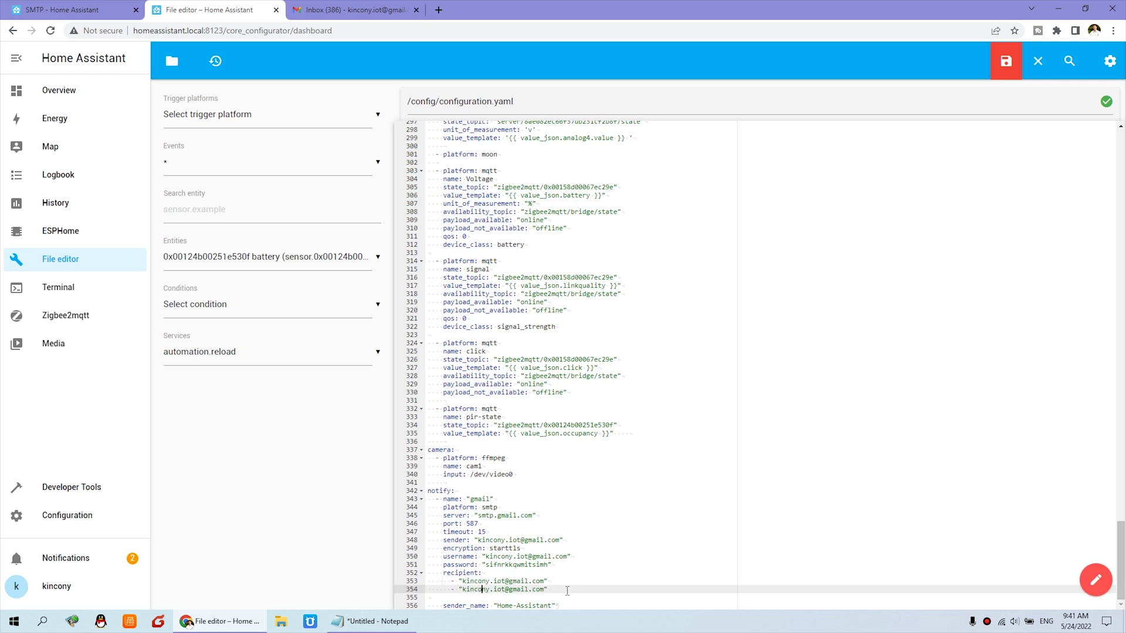
drag(567, 591, 421, 589)
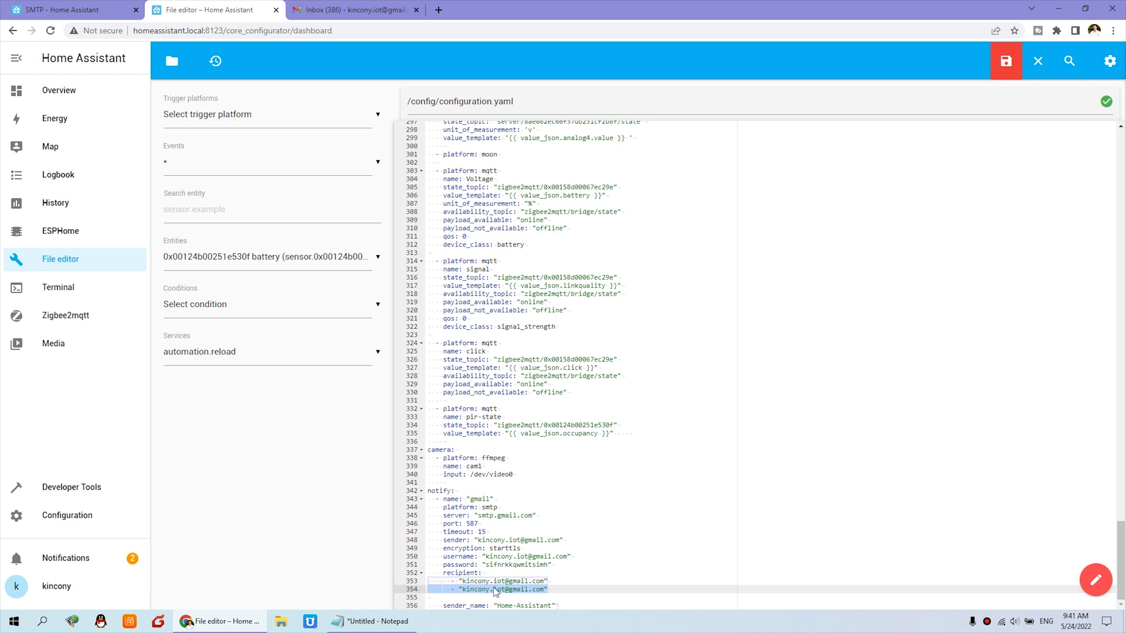
key(BackSpace)
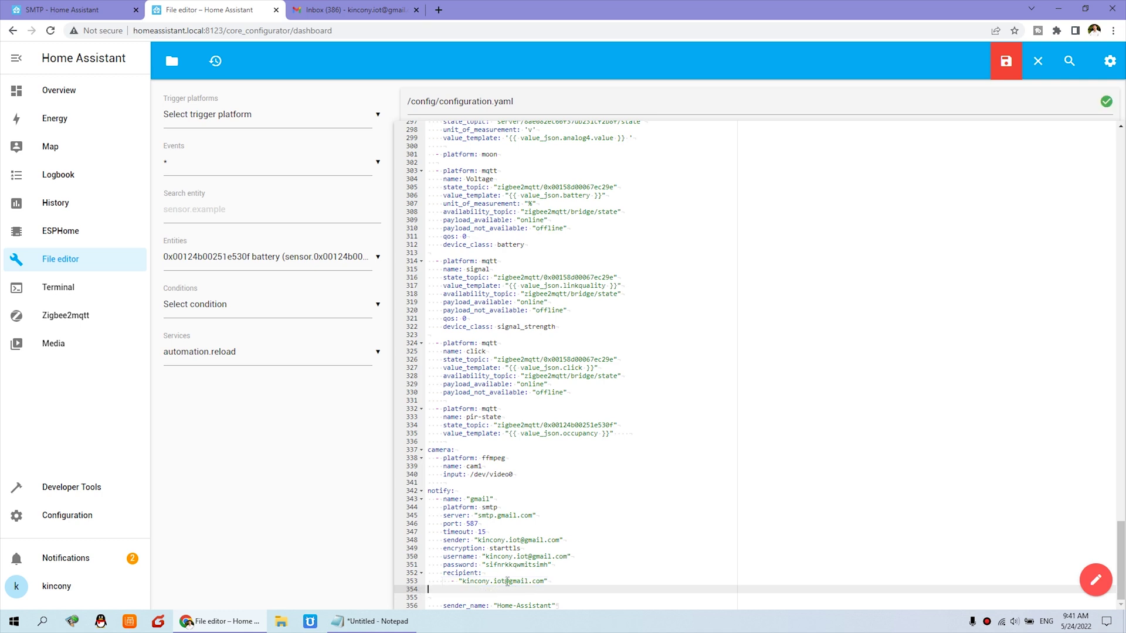
key(Delete)
key(Delete)
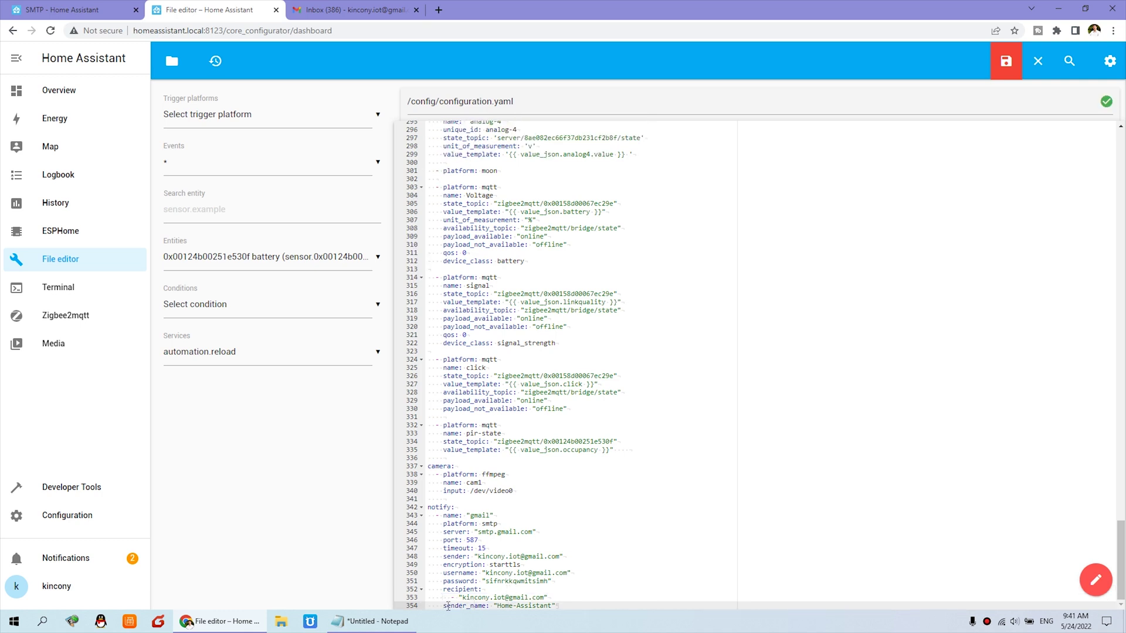
click(521, 605)
drag(499, 606, 554, 606)
click(520, 606)
drag(553, 582, 420, 584)
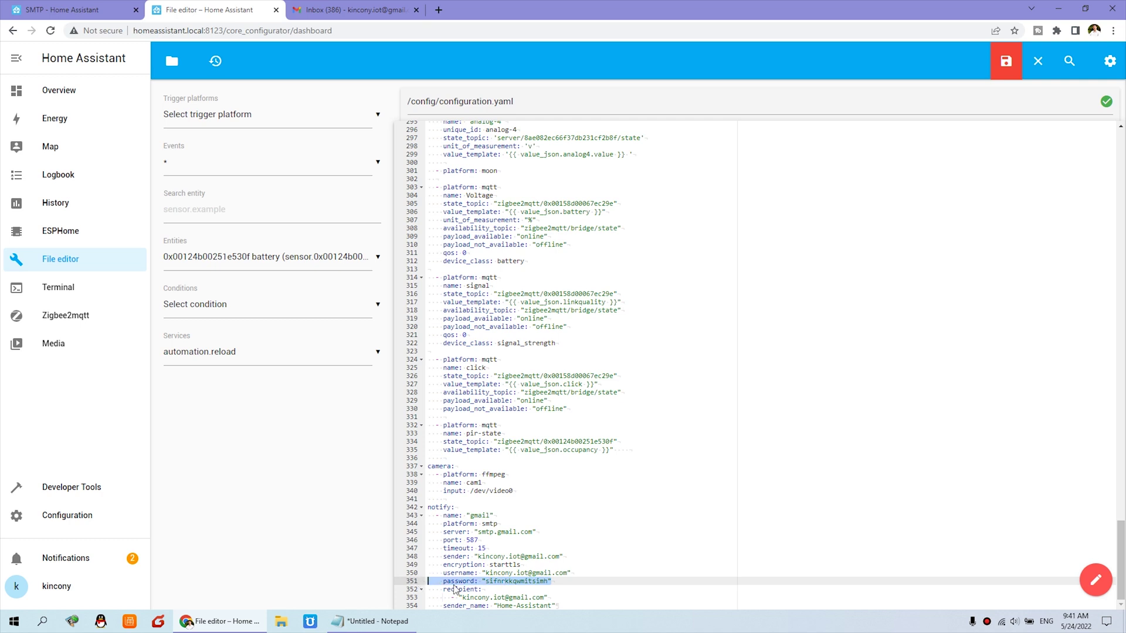
click(444, 583)
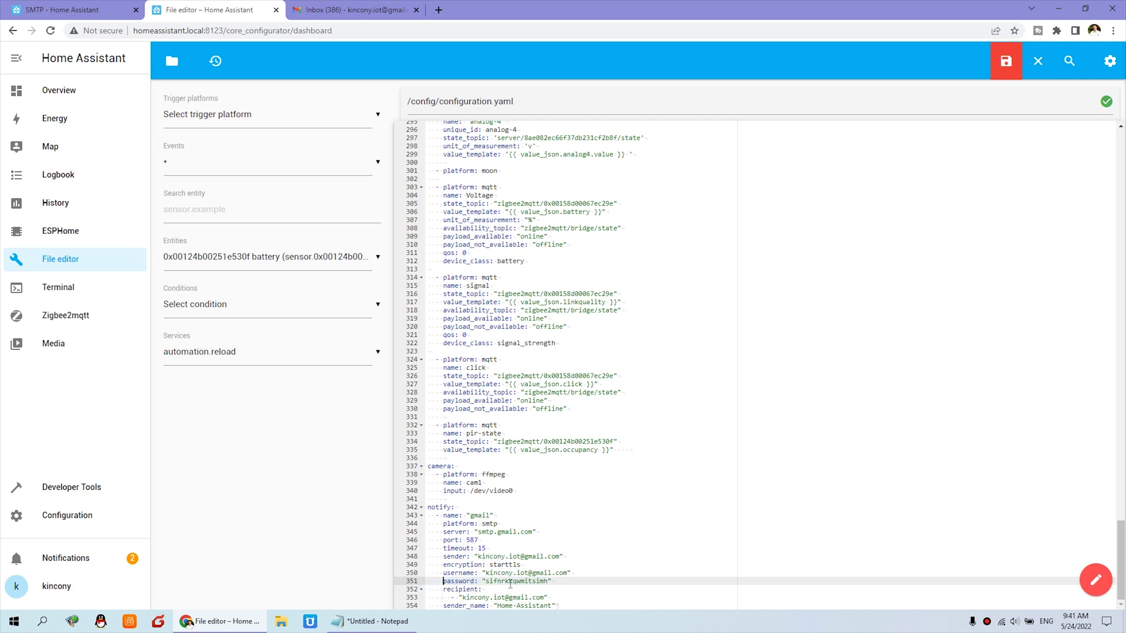
drag(459, 523, 530, 581)
click(550, 574)
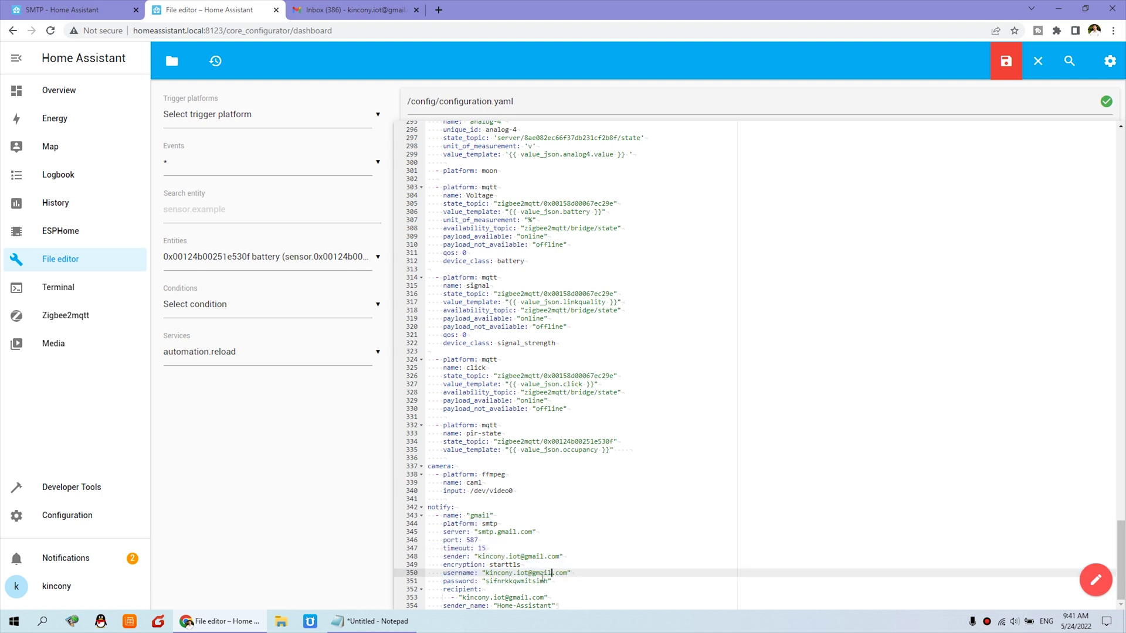
Follow the docs' app-specific password link to the Google Account Security page.
click(88, 8)
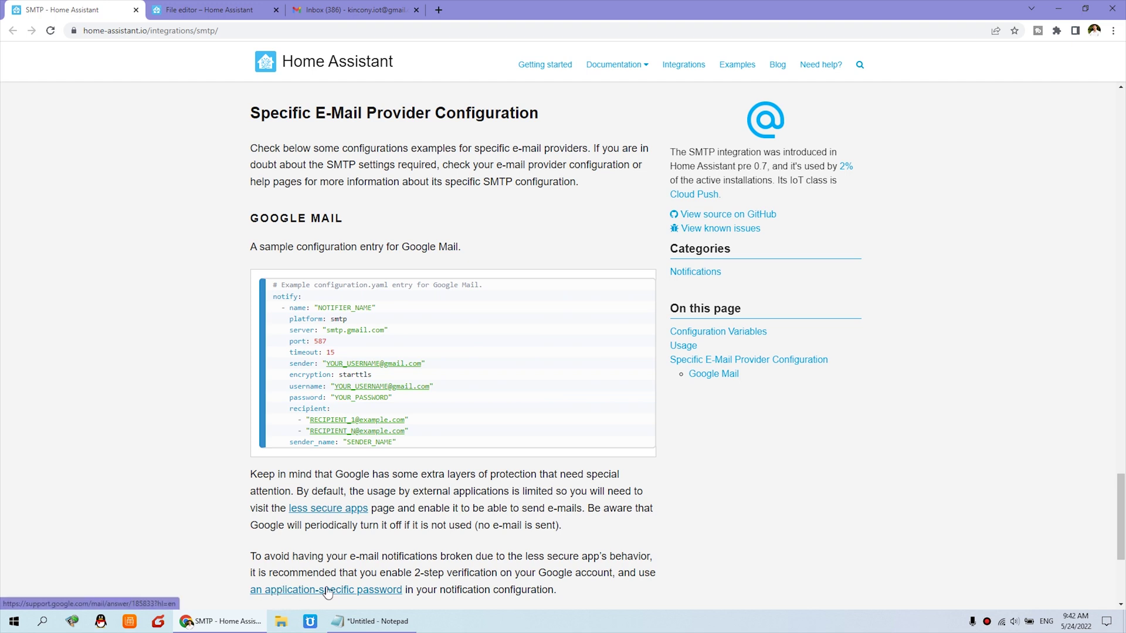
click(380, 594)
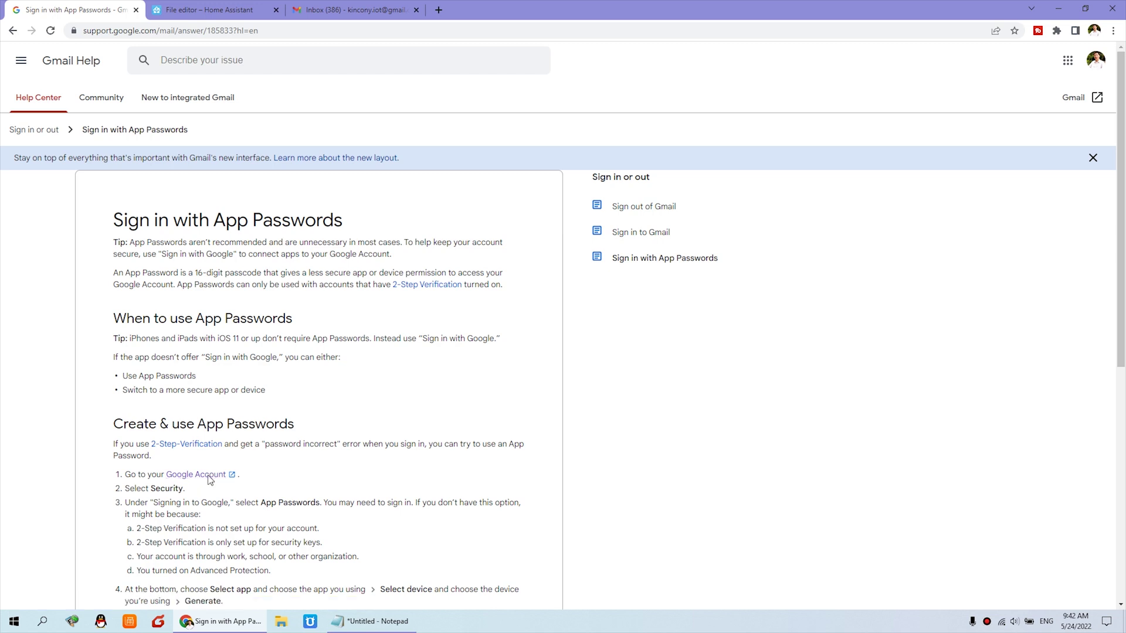
click(196, 475)
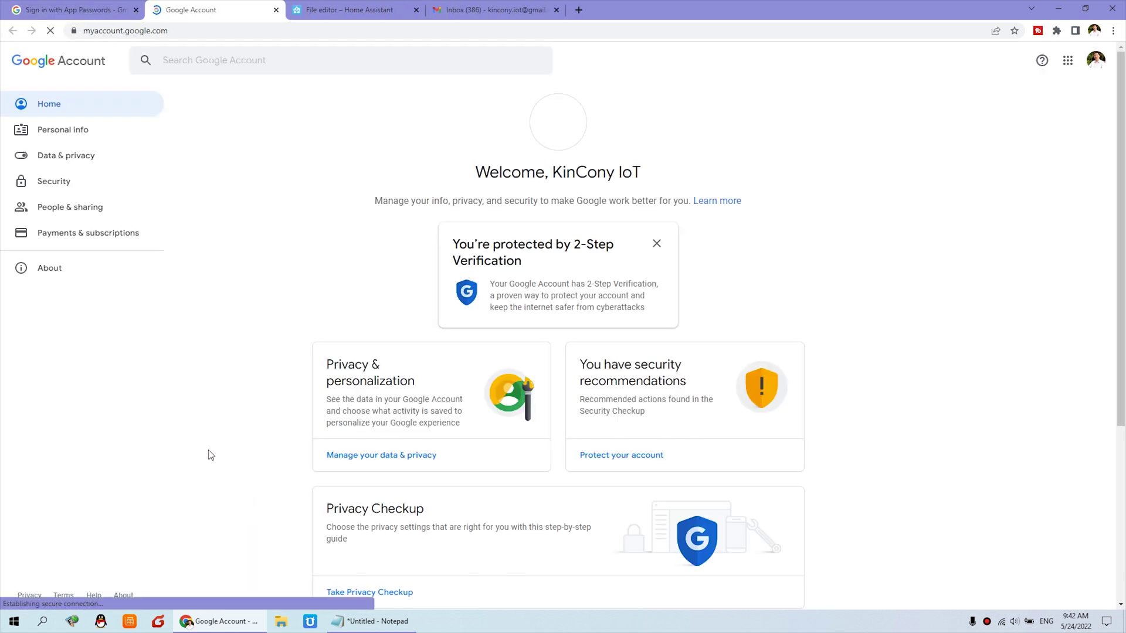
click(75, 185)
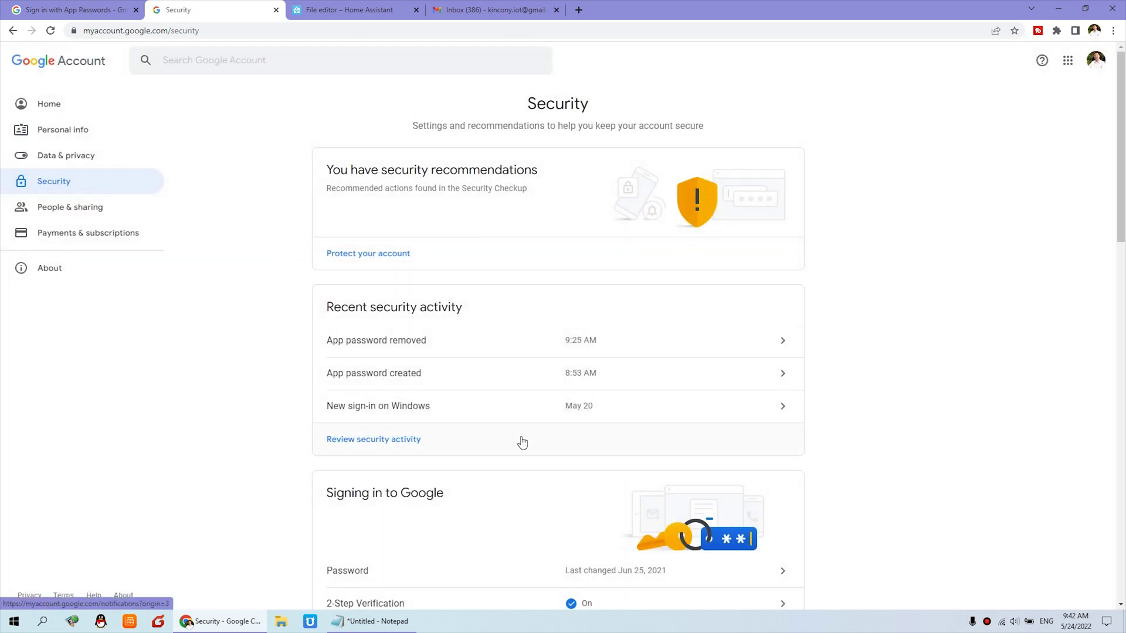
scroll(521, 444, down, 3)
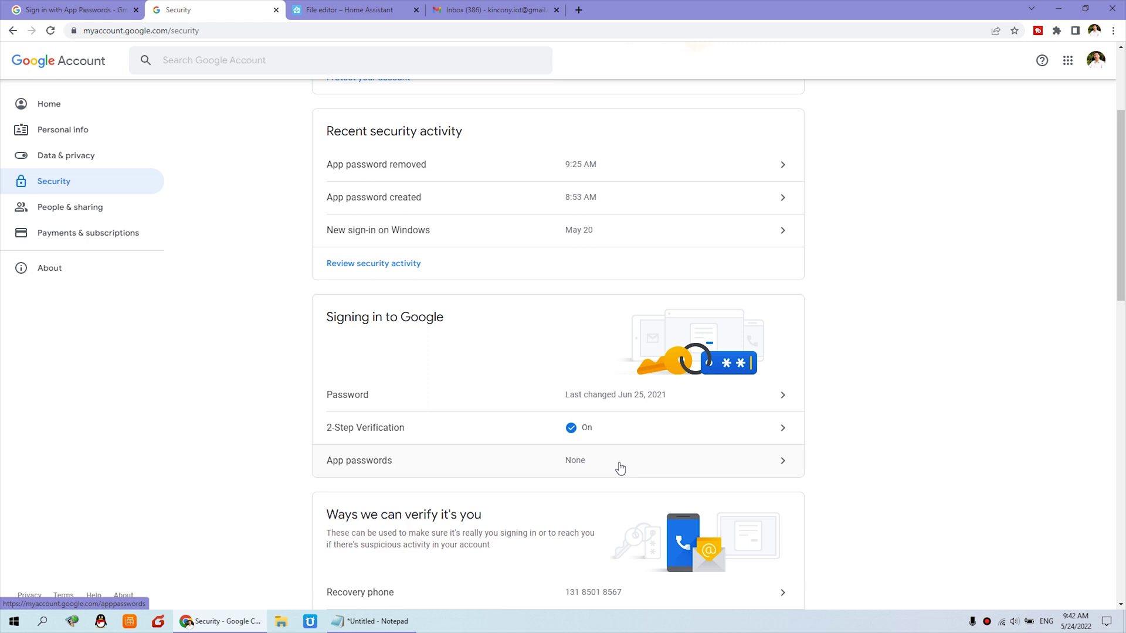
Open App passwords and verify identity with the saved account password.
click(621, 467)
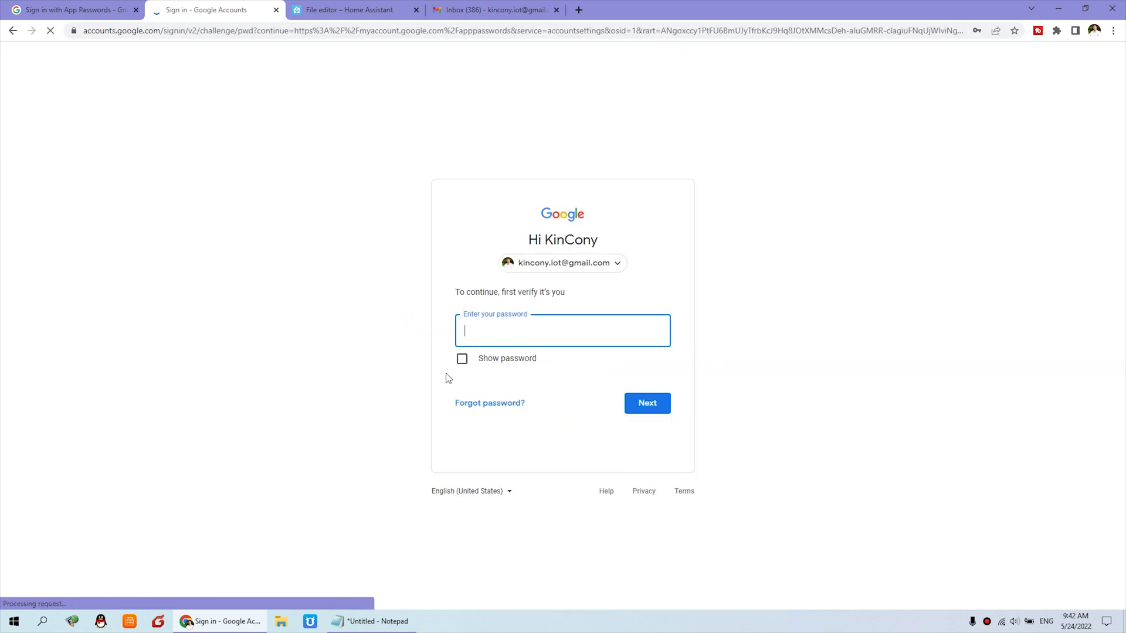
click(580, 329)
click(610, 369)
click(645, 403)
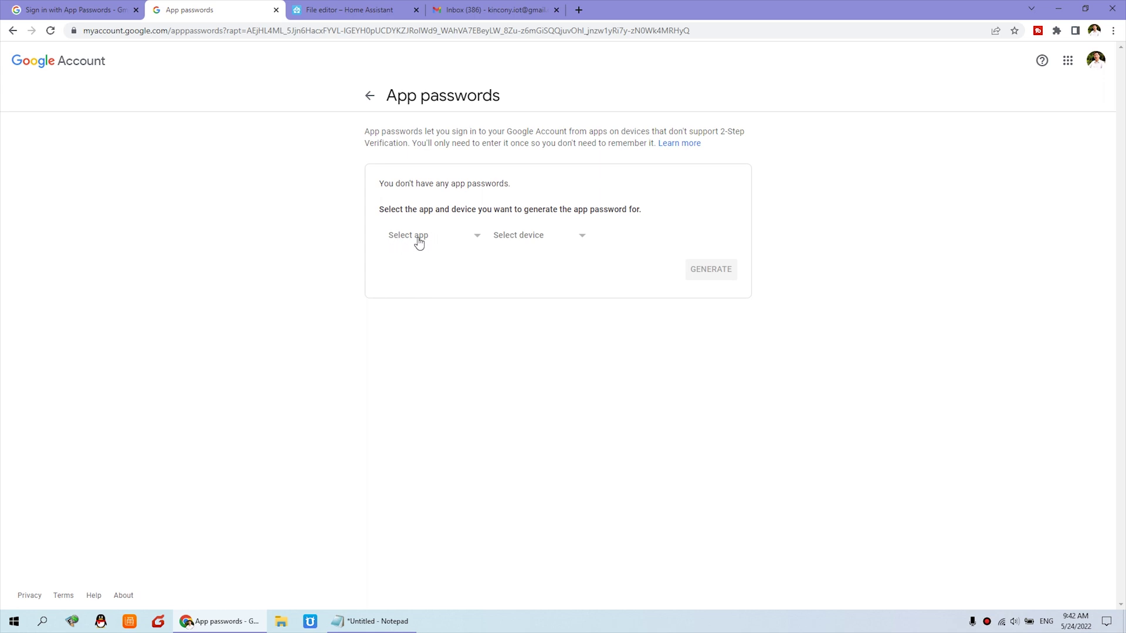
Choose Mail as the app and Windows Computer as the device.
click(457, 241)
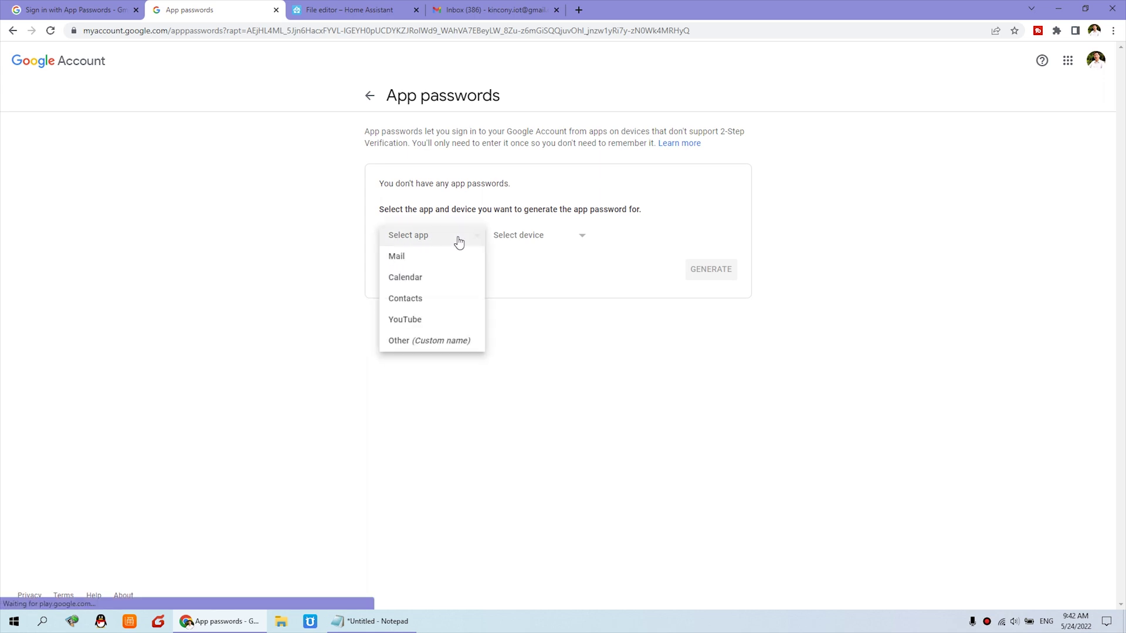
click(414, 262)
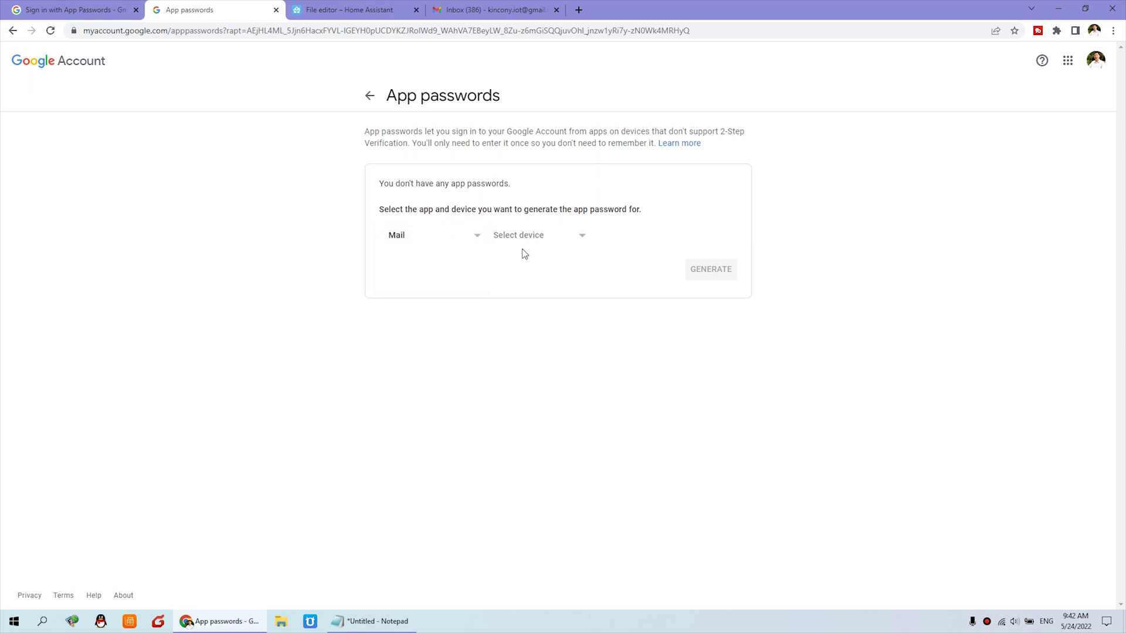
click(565, 237)
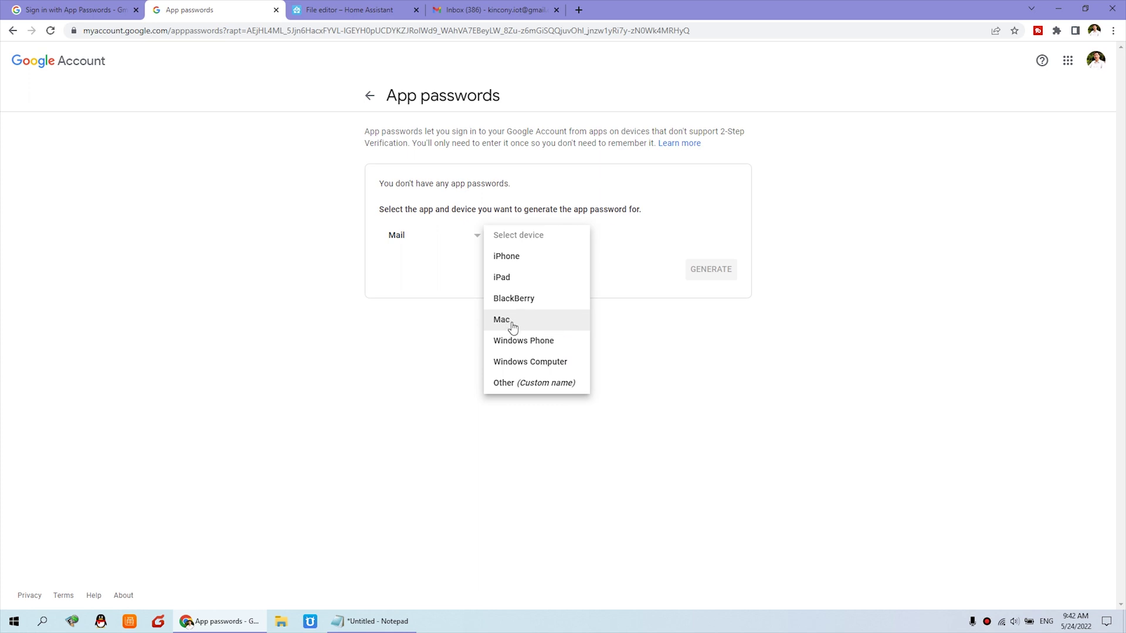
click(567, 365)
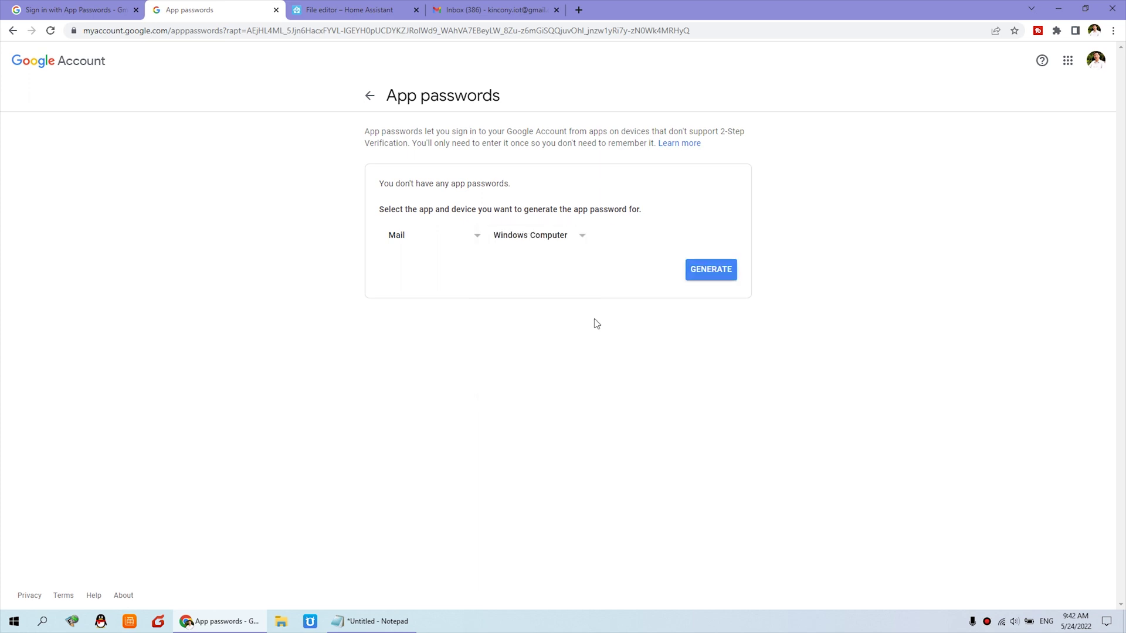
Generate the Mail app password, save a copy in Notepad, and dismiss the dialog.
click(725, 272)
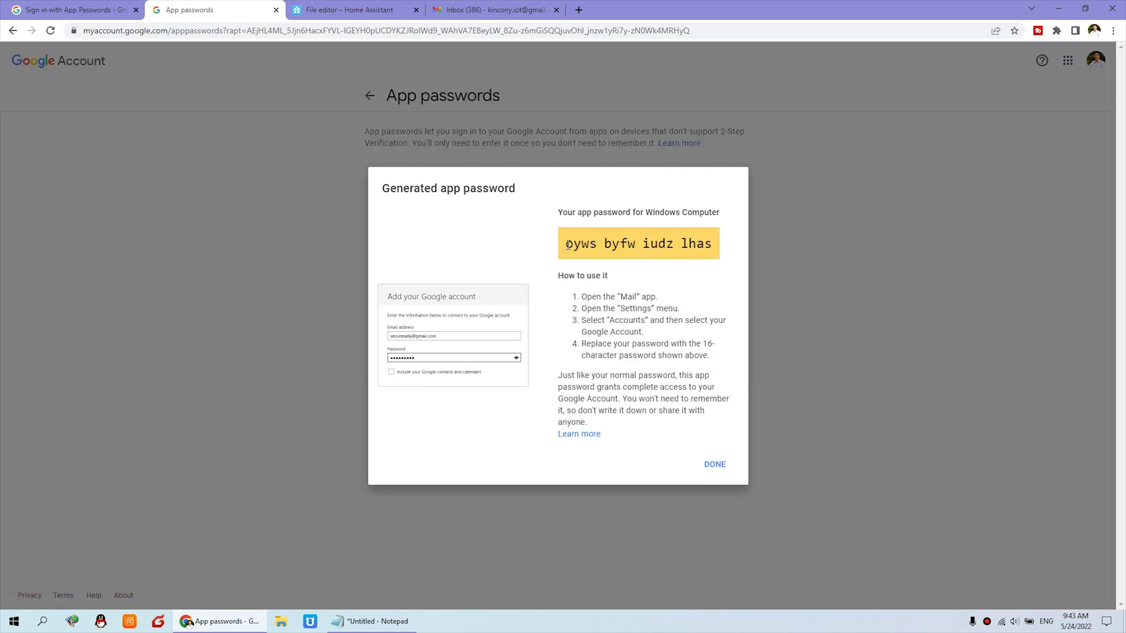
drag(568, 245, 713, 245)
right_click(660, 246)
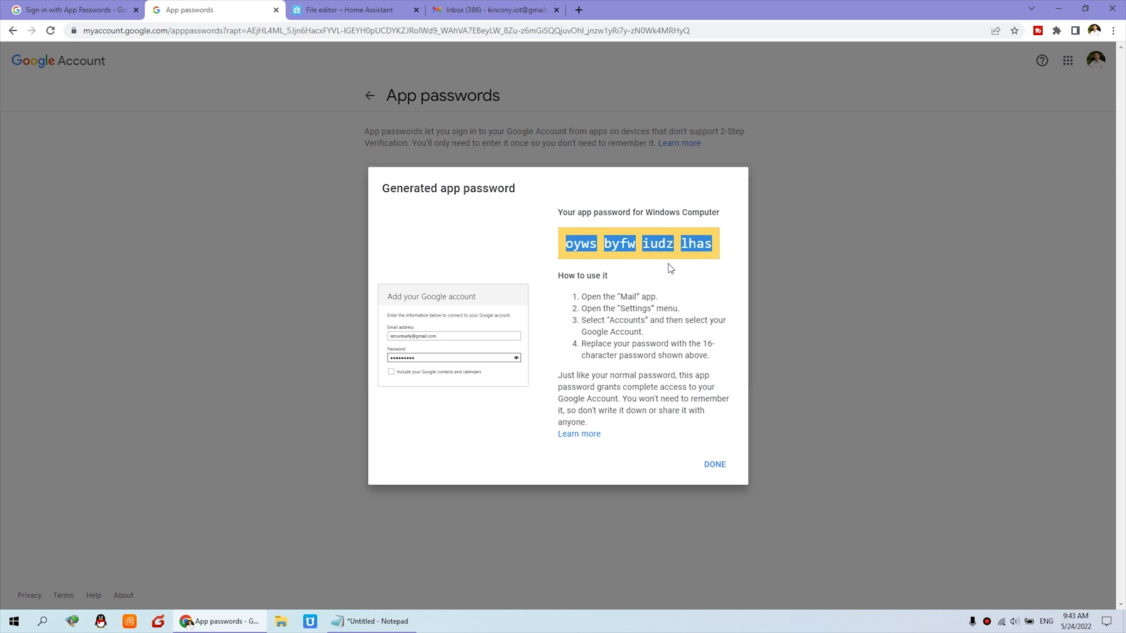
click(675, 252)
key(ctrl+v)
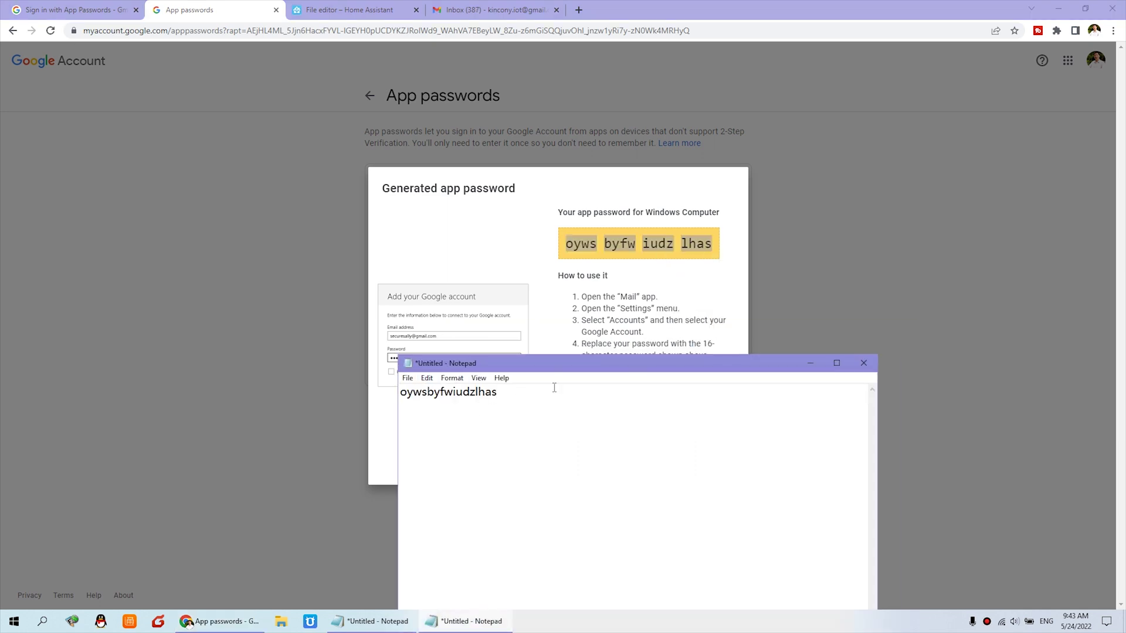
click(810, 363)
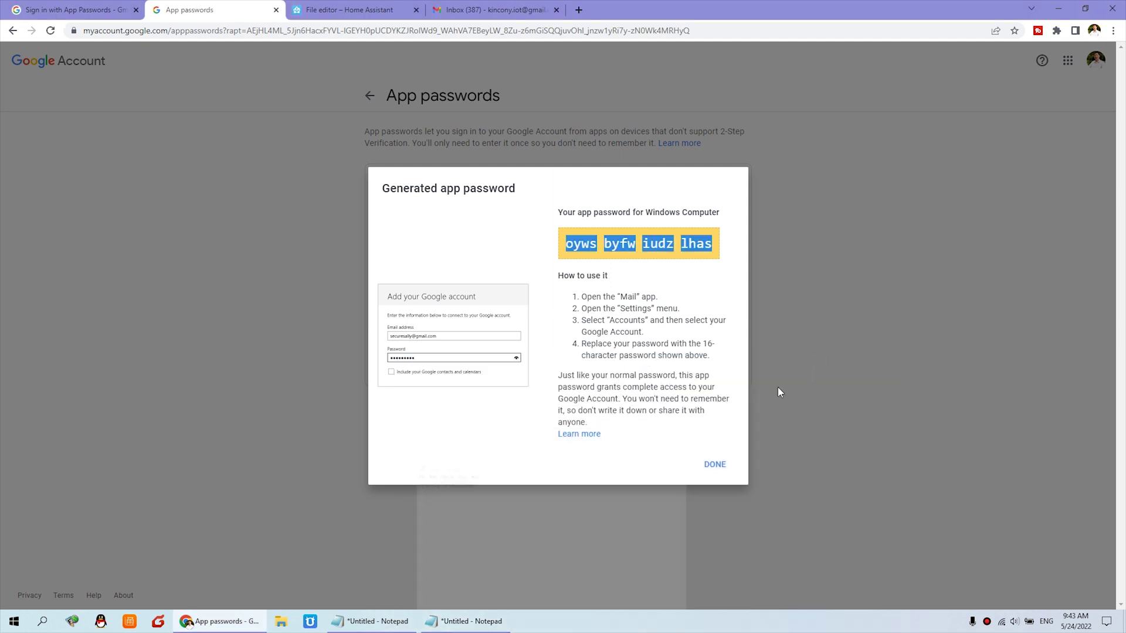
click(715, 466)
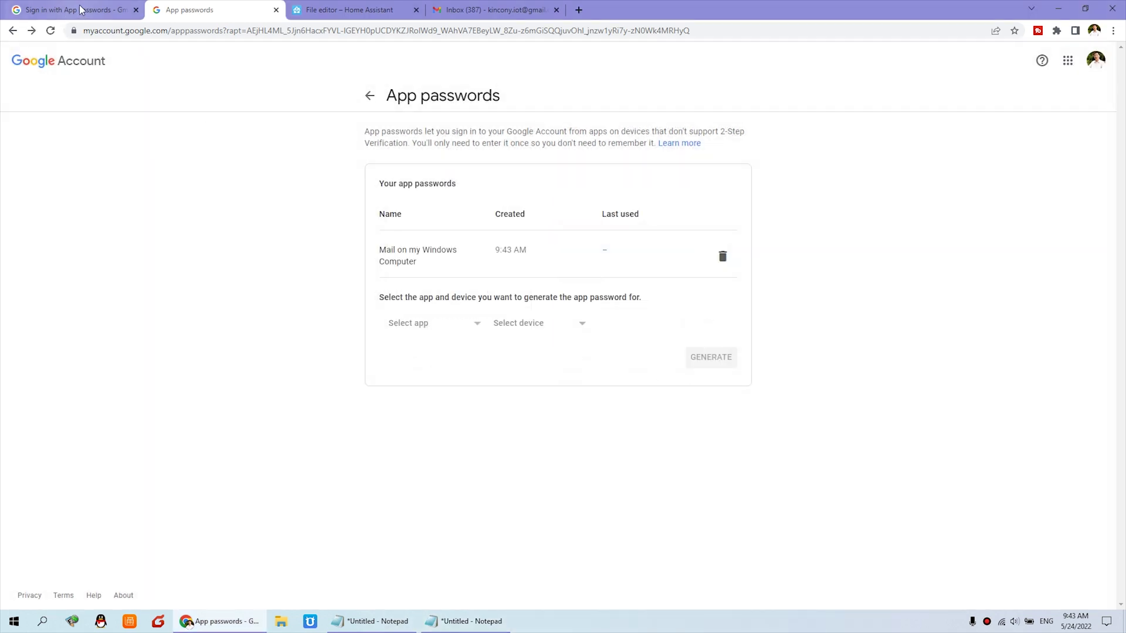
Paste the Notepad app password over the old password on line 351 and save configuration.yaml.
click(346, 10)
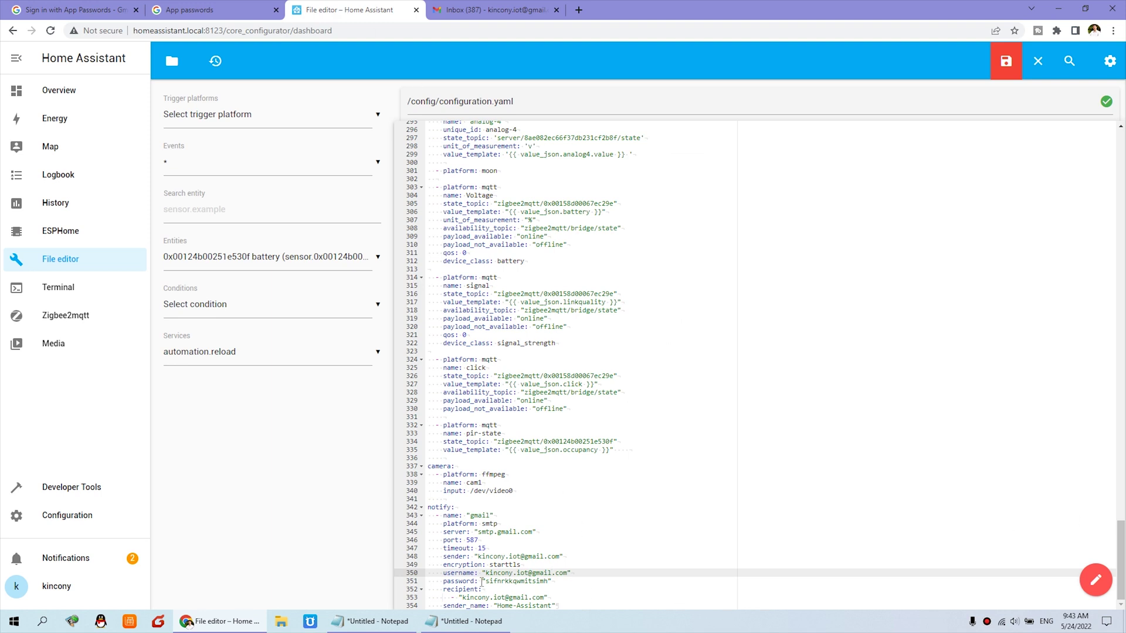
click(484, 619)
drag(515, 433, 322, 392)
key(ctrl+c)
click(810, 364)
click(487, 581)
drag(486, 581, 549, 581)
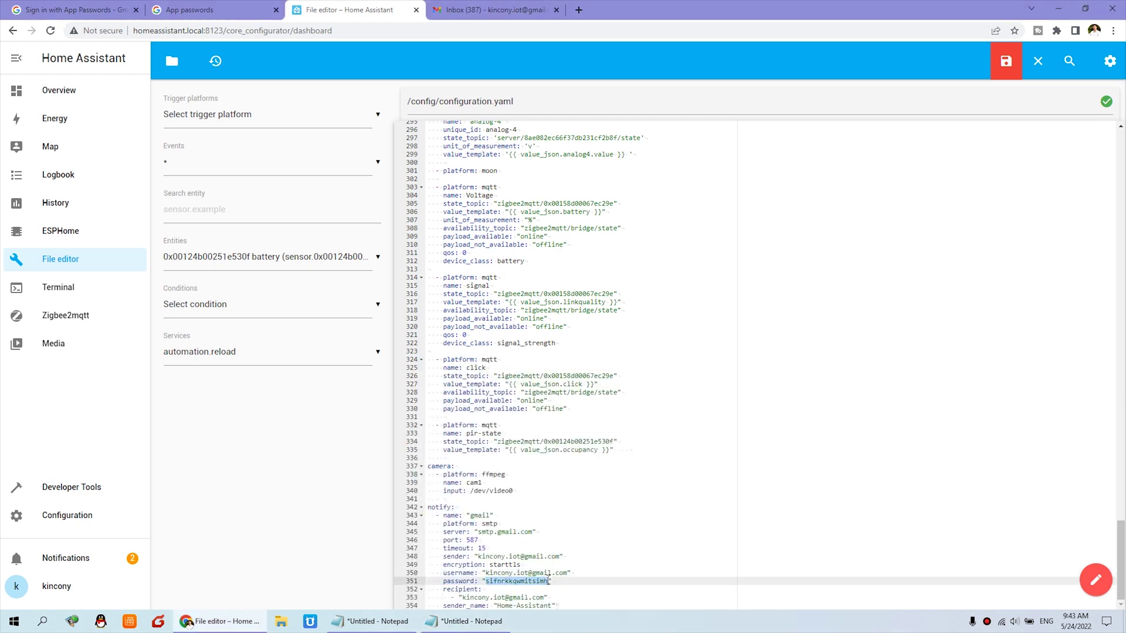
key(ctrl+v)
drag(571, 602, 387, 514)
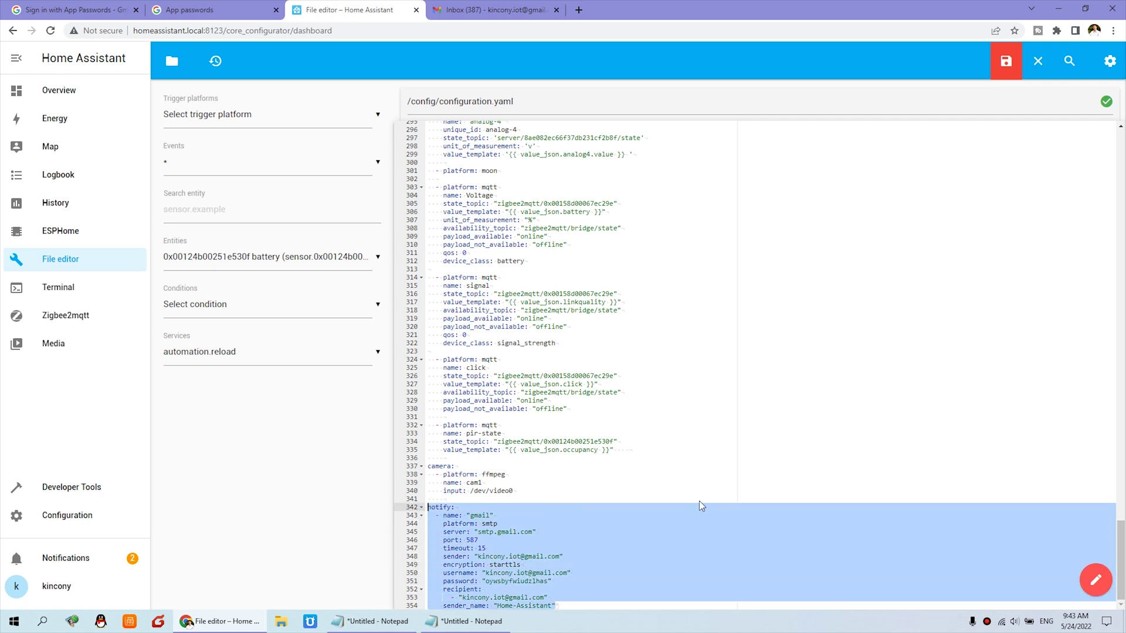
click(1006, 61)
Restart Home Assistant from Configuration > Server Controls and confirm.
click(69, 516)
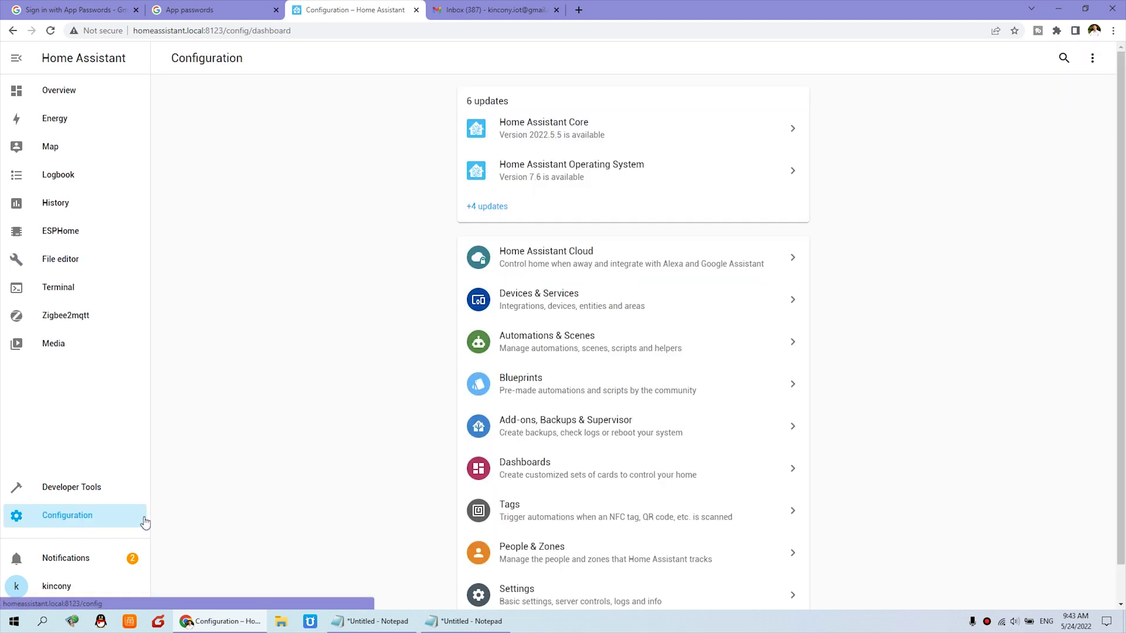
scroll(722, 532, down, 1)
click(633, 560)
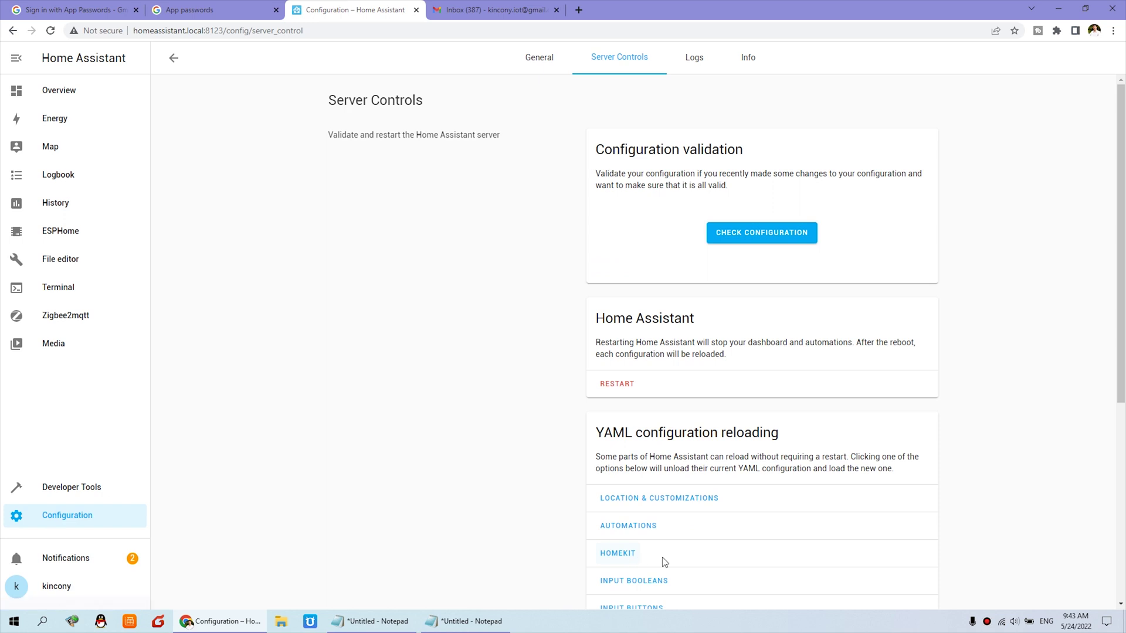
click(618, 384)
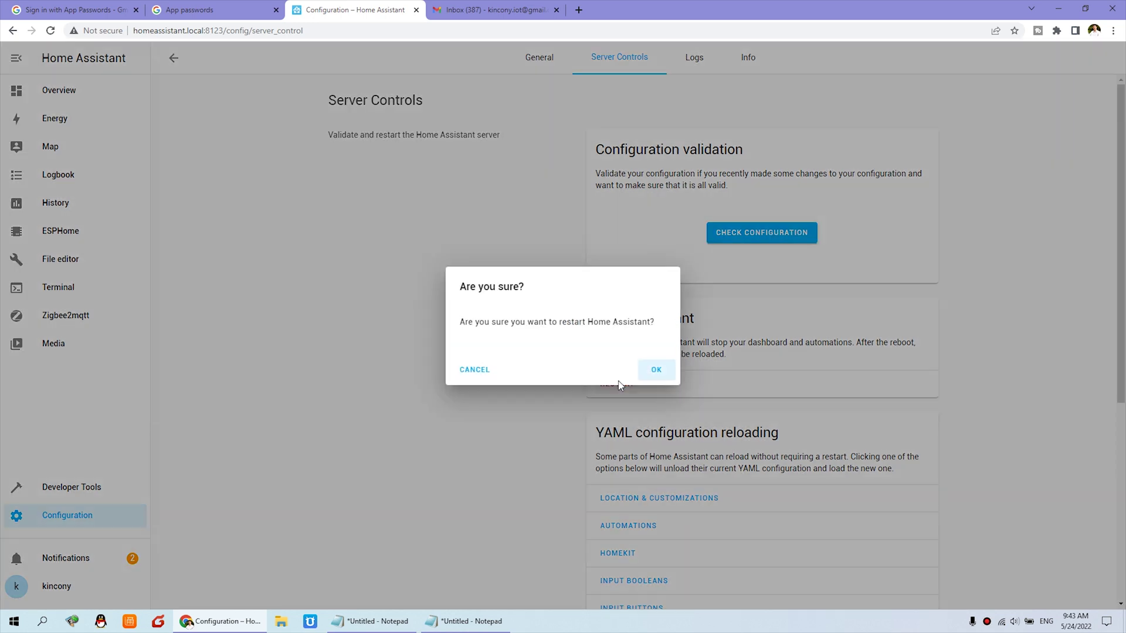
click(657, 370)
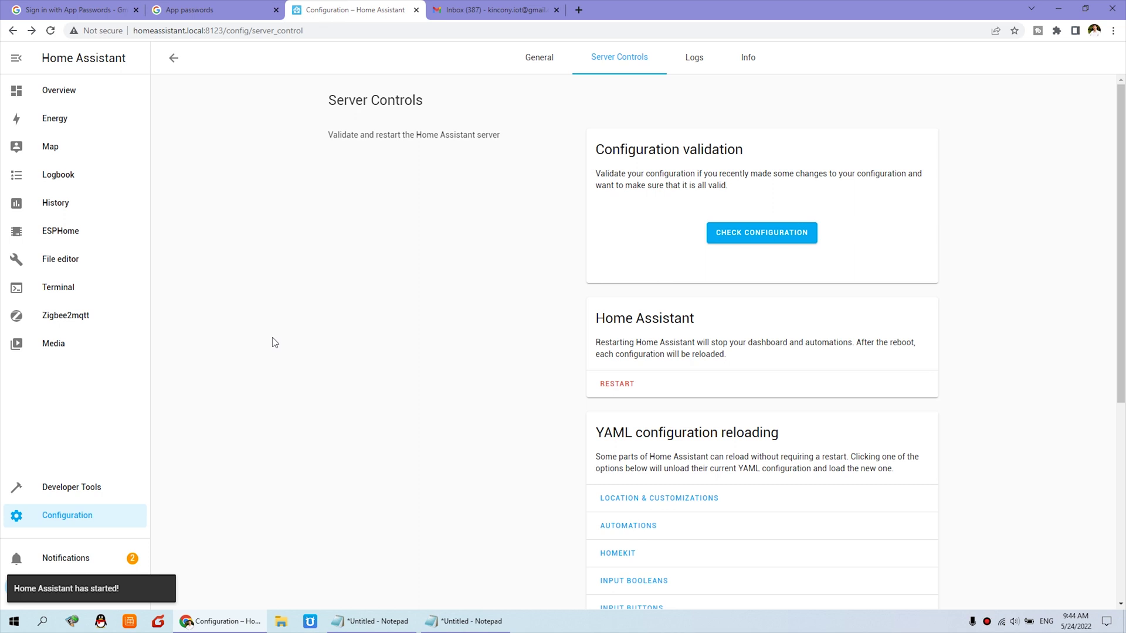
click(94, 493)
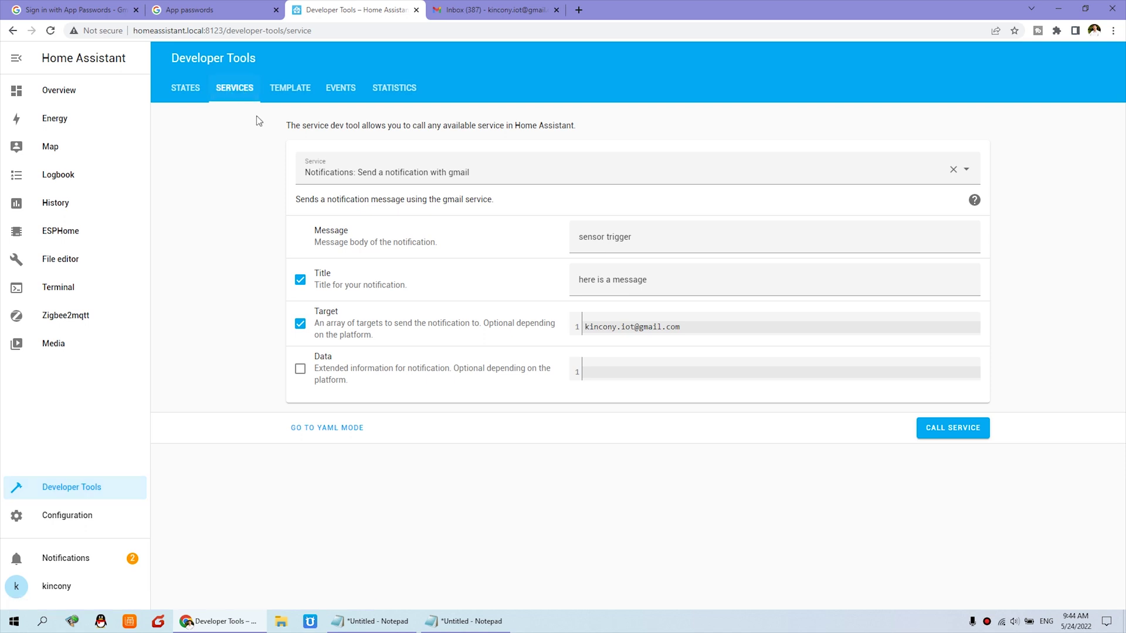
drag(536, 168, 285, 164)
key(BackSpace)
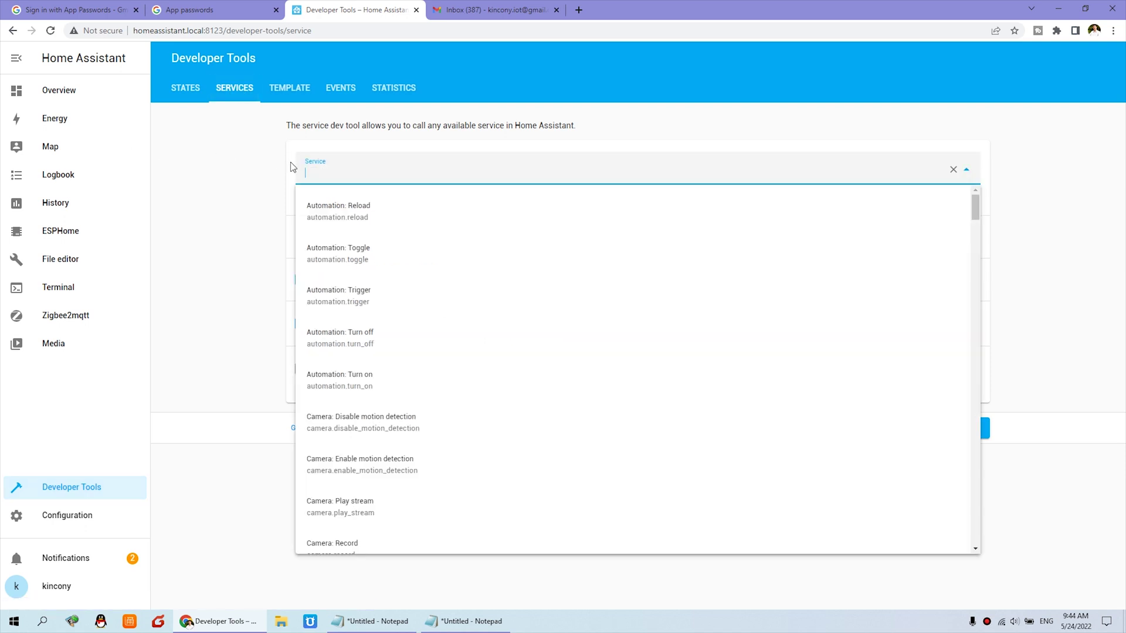
text(noti)
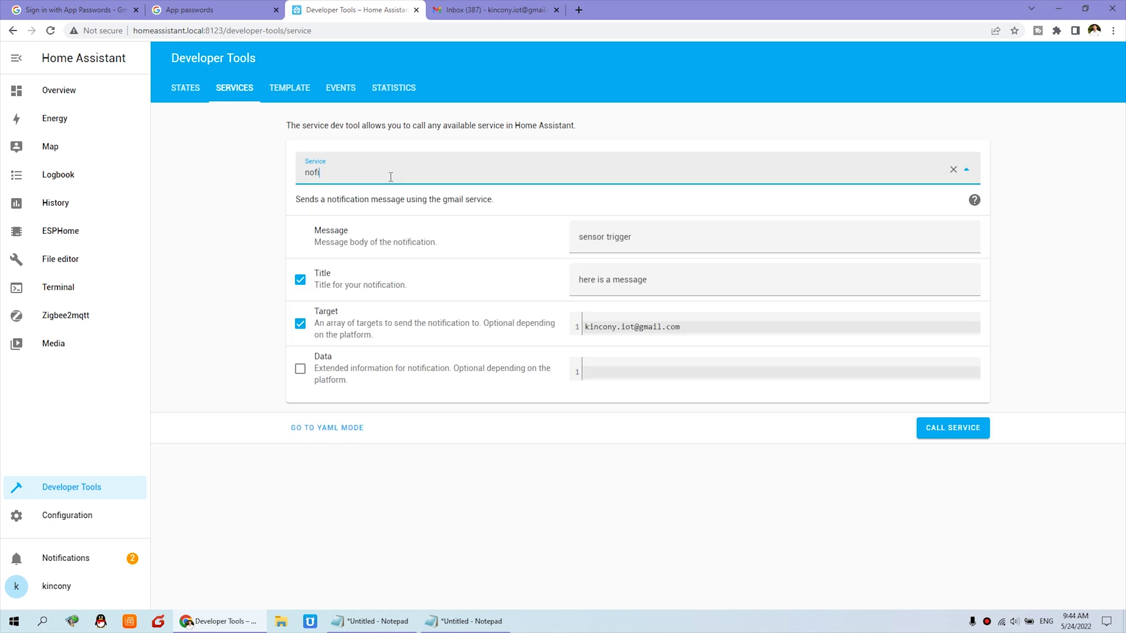
key(BackSpace)
key(BackSpace)
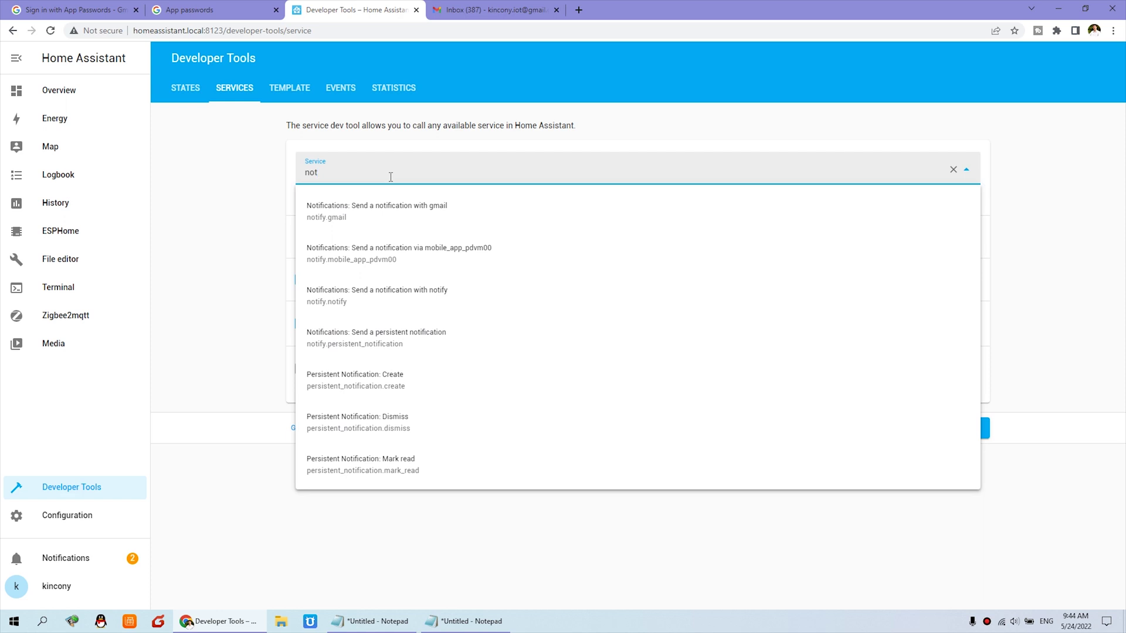
click(359, 217)
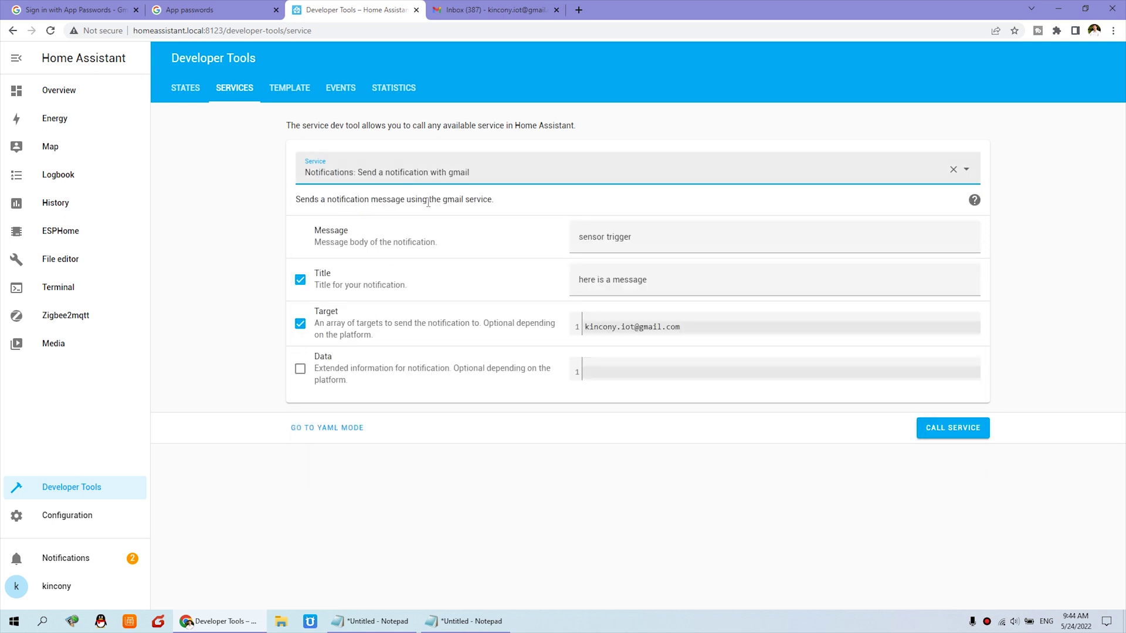
Call notify.gmail with message 'sensor is trigger' and title 'this is a test message'.
click(617, 238)
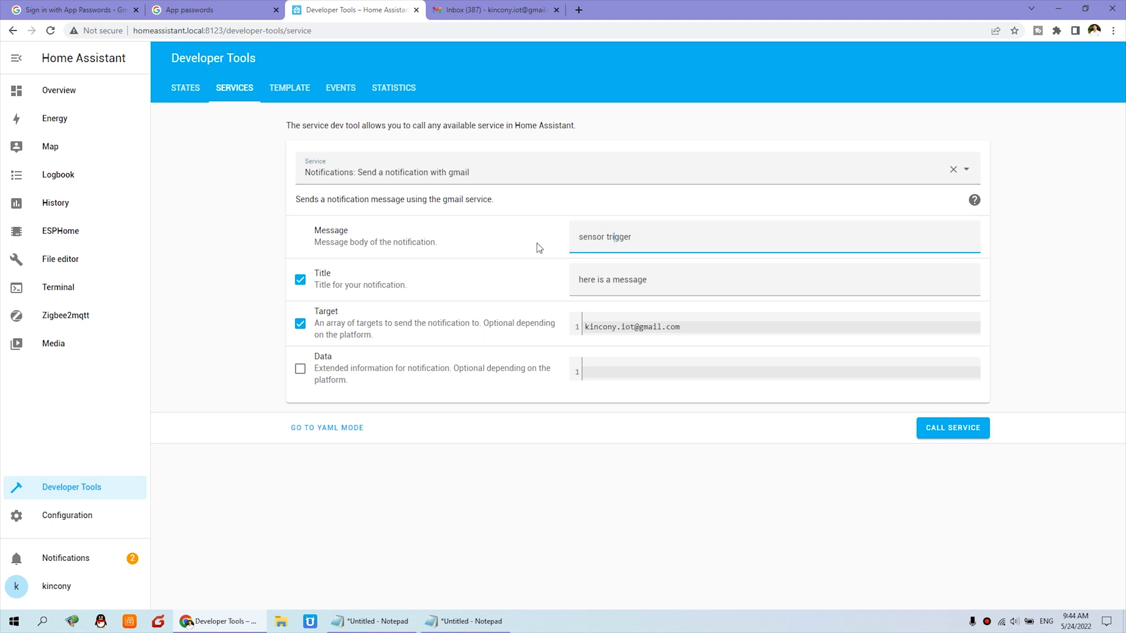
key(ctrl+a)
key(BackSpace)
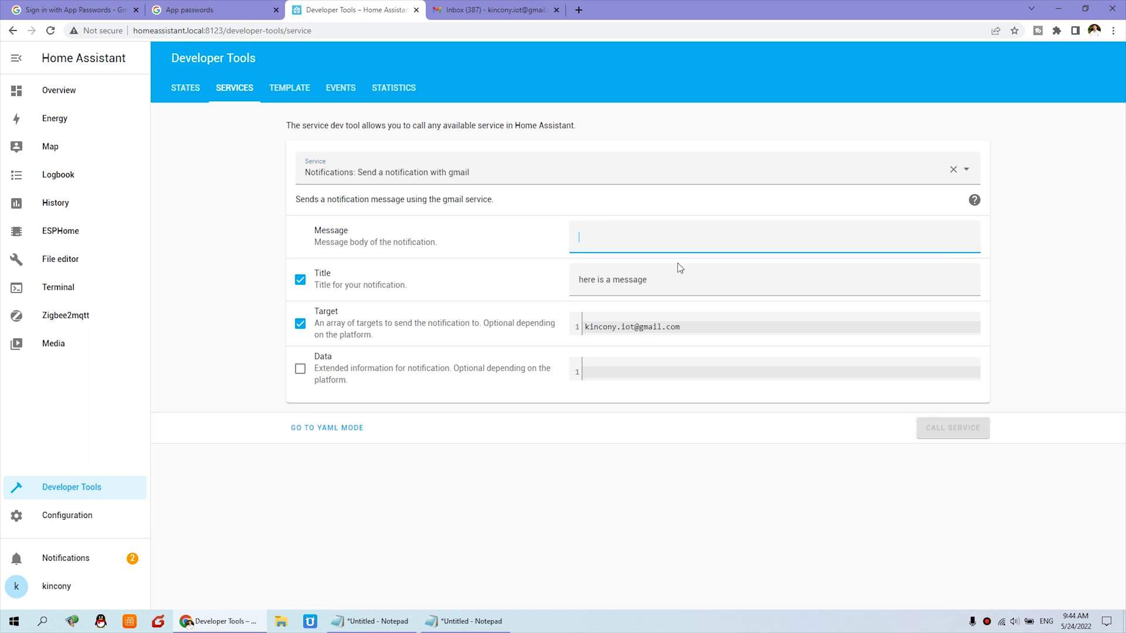
text(sensor is trigger)
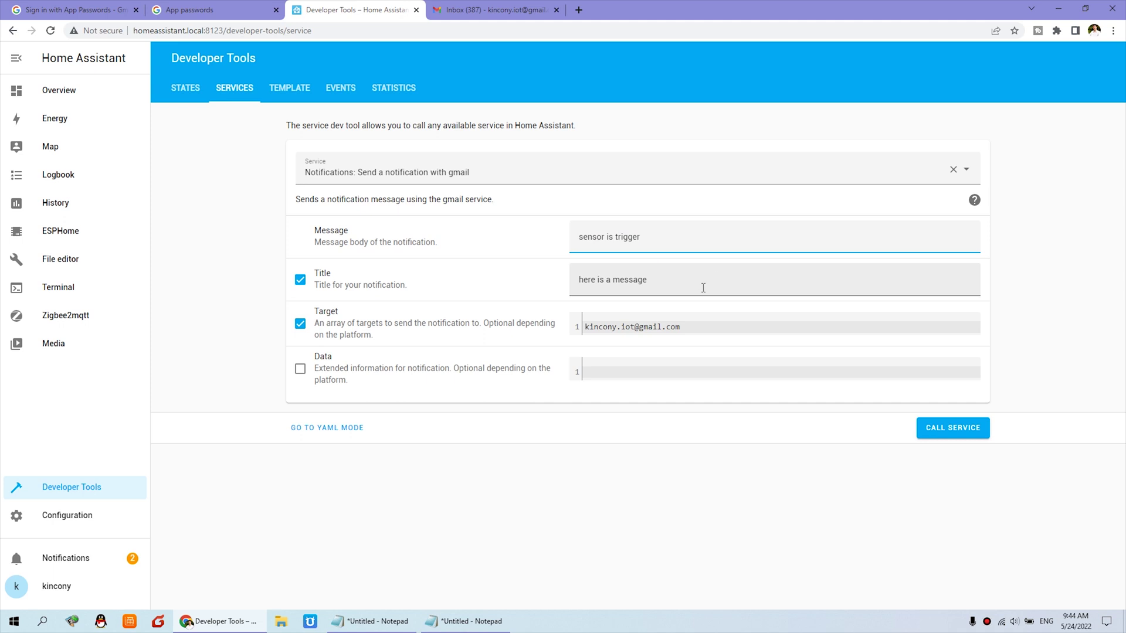
drag(699, 289, 525, 291)
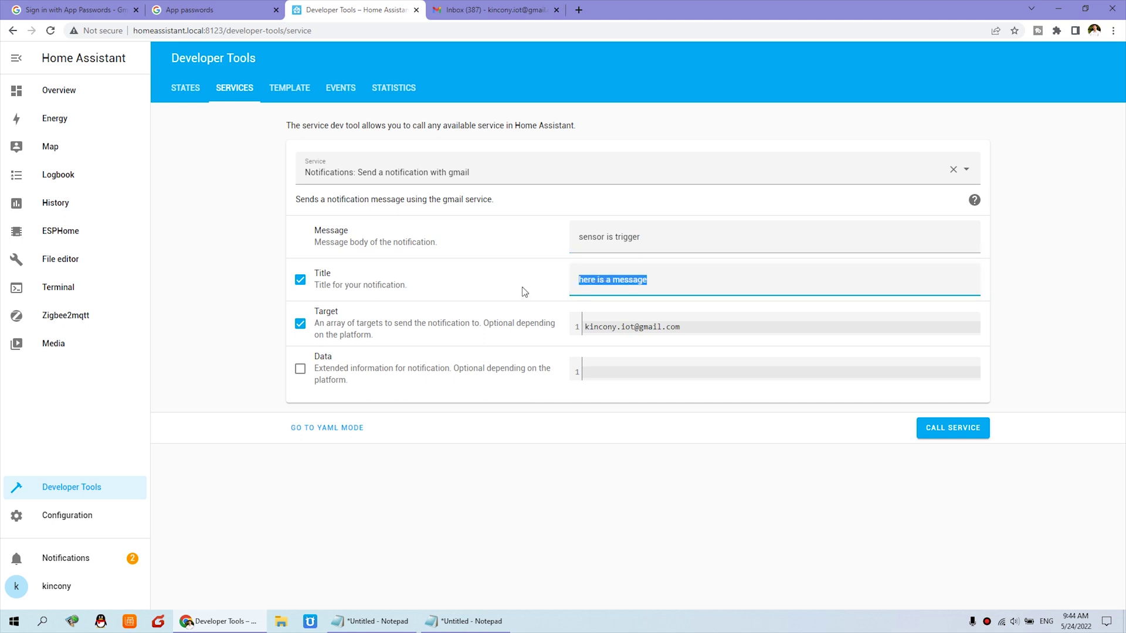
text(this i)
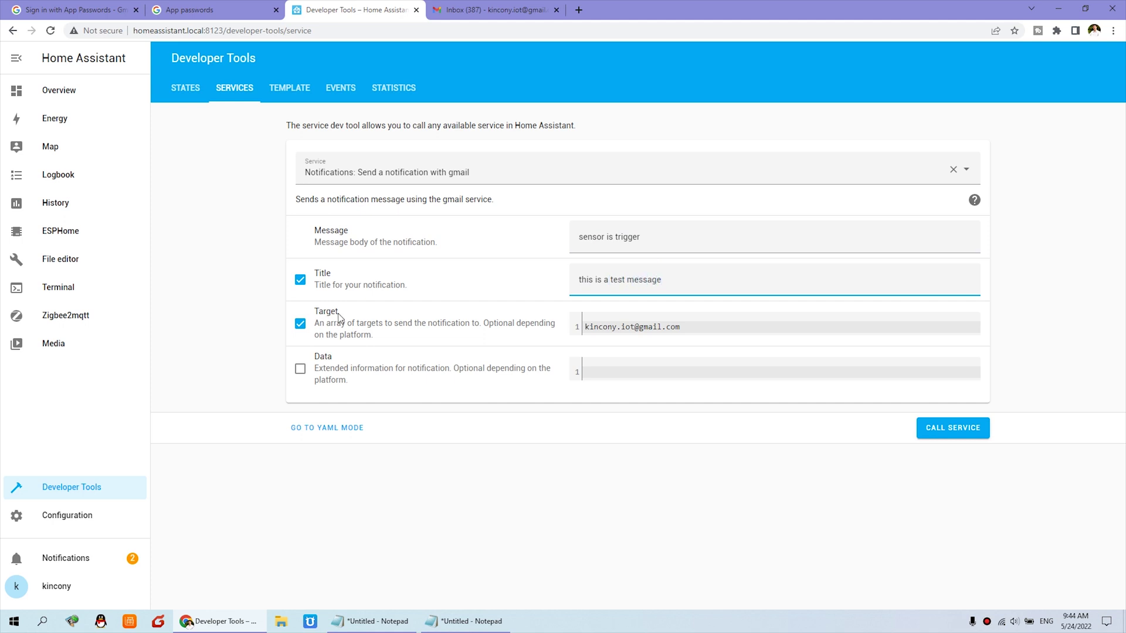
click(601, 330)
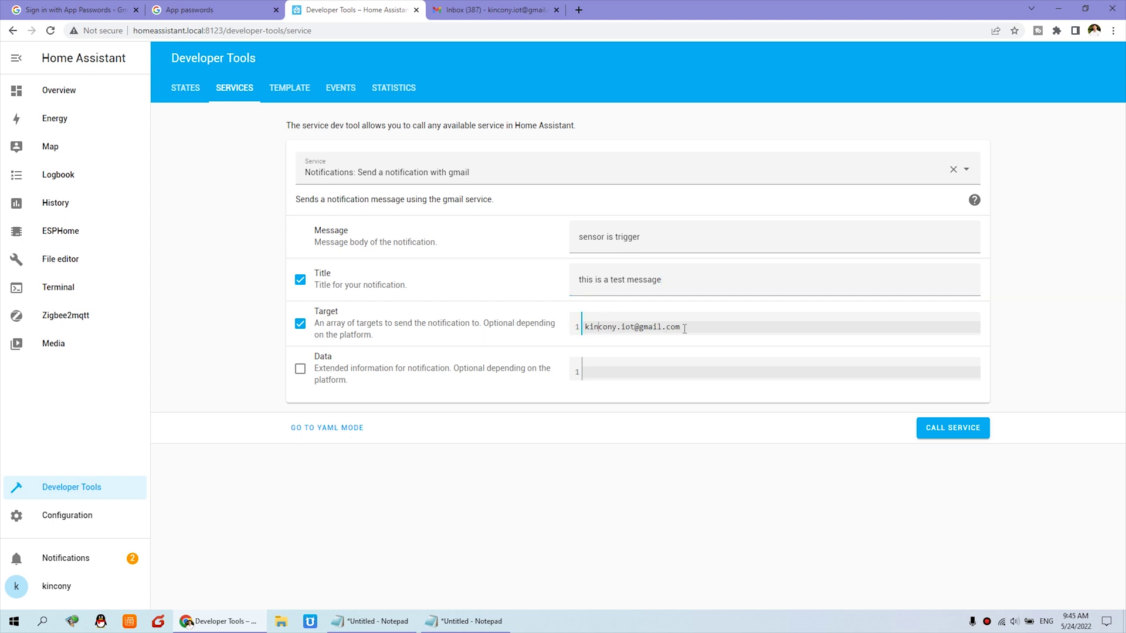
drag(692, 328, 591, 330)
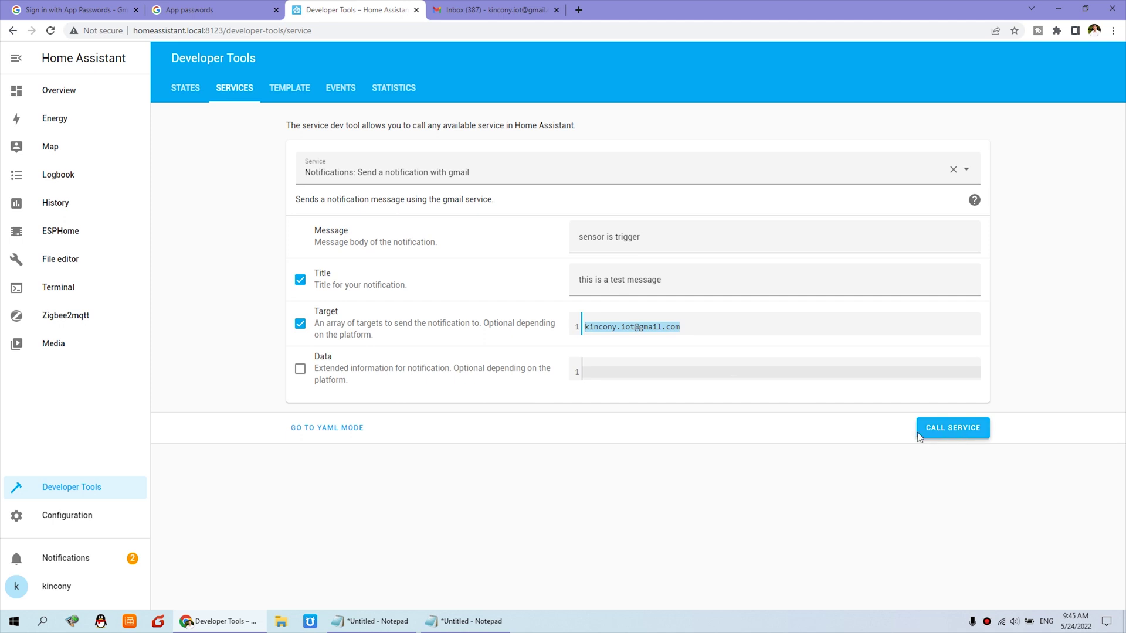
click(950, 430)
Check the received 'this is a test message' email reads 'sensor is trigger' in Gmail.
click(494, 11)
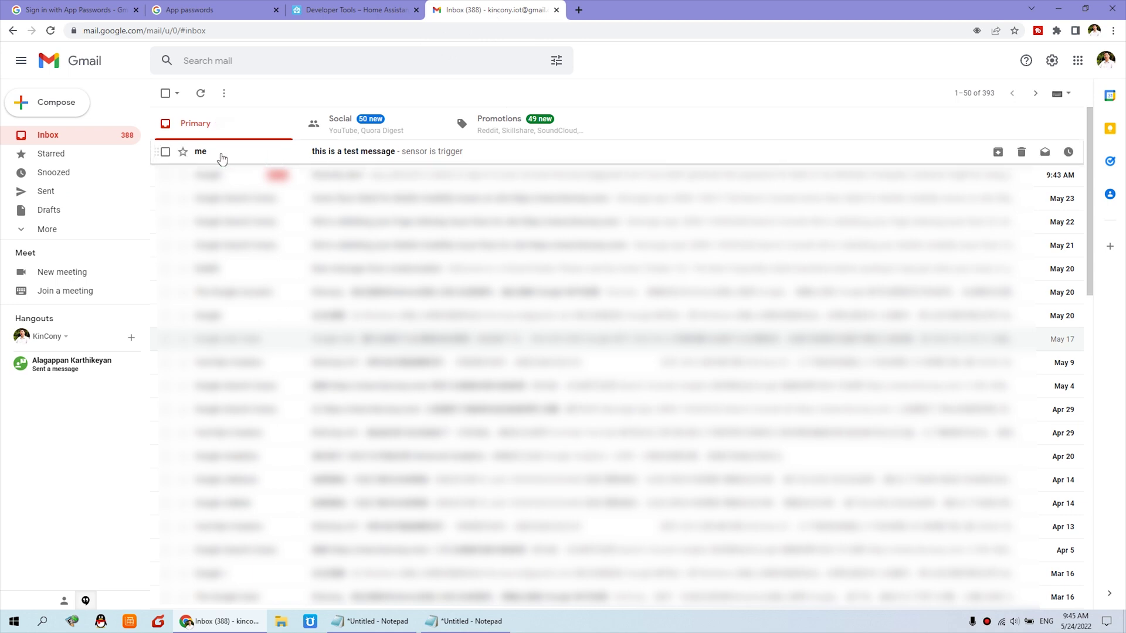
click(366, 154)
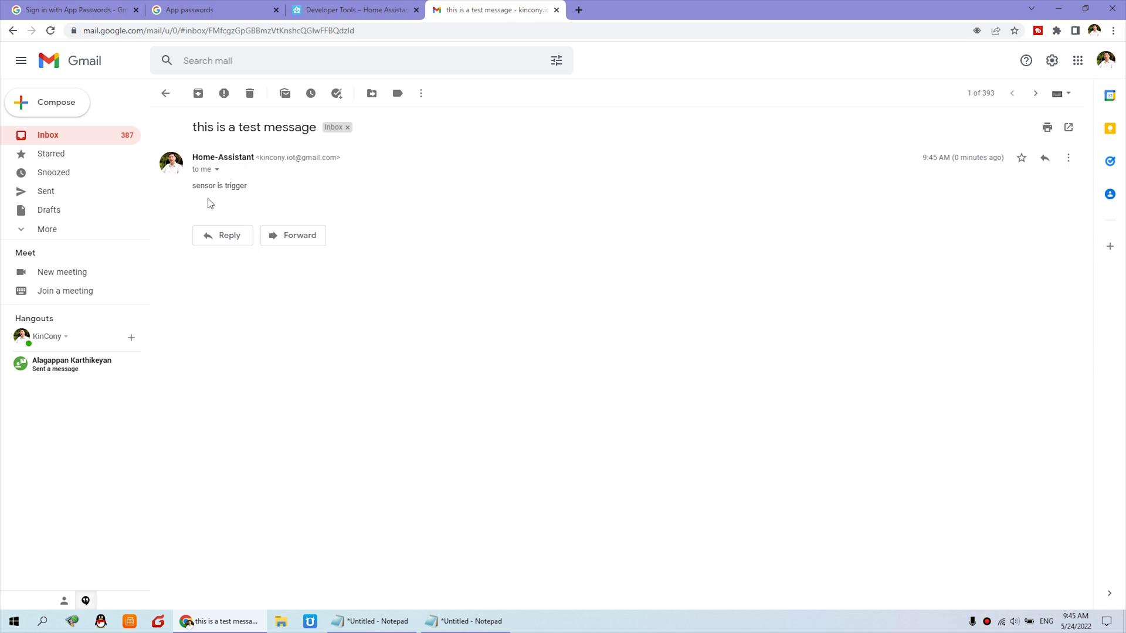
mouse_move(194, 187)
mouse_down()
mouse_move(242, 187)
mouse_move(199, 191)
mouse_up()
click(261, 195)
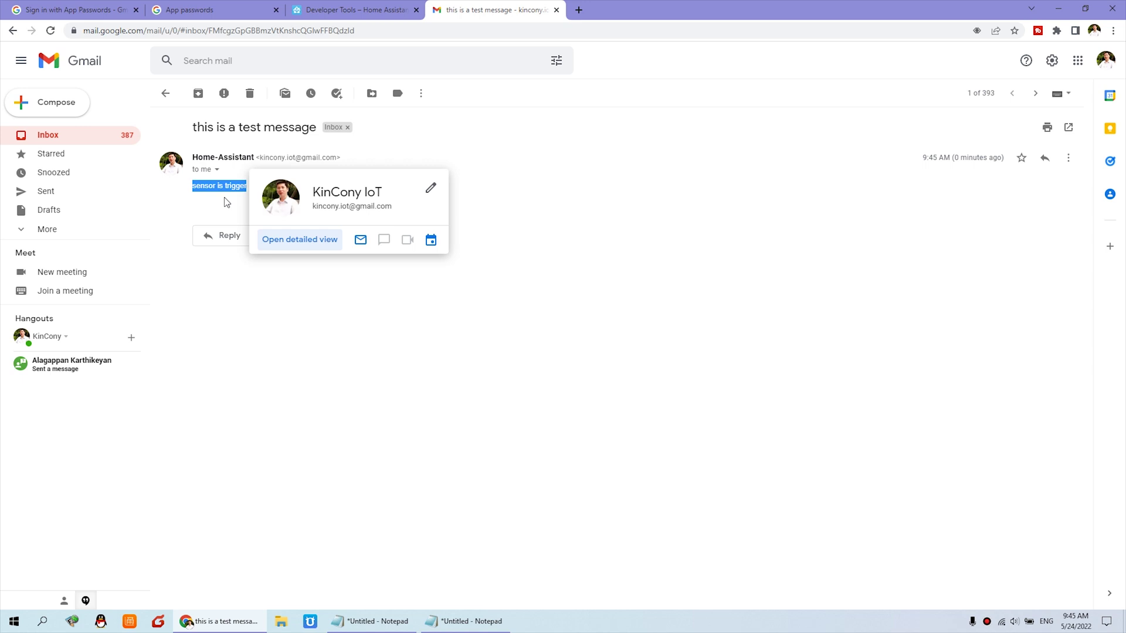
click(206, 198)
drag(252, 194, 197, 190)
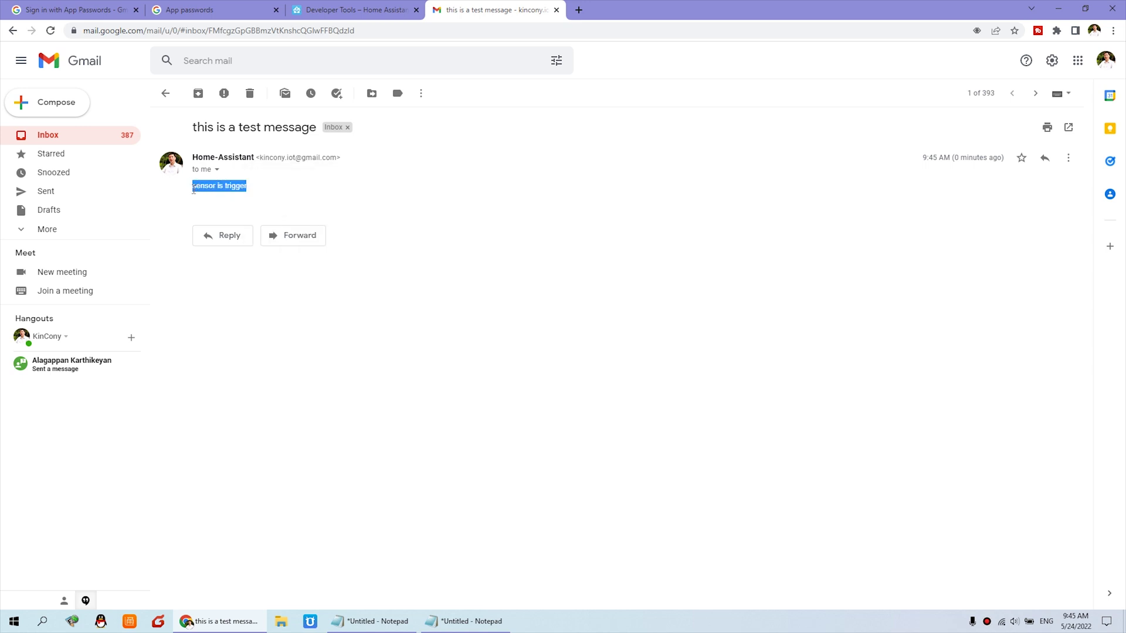
drag(195, 128, 316, 128)
click(352, 10)
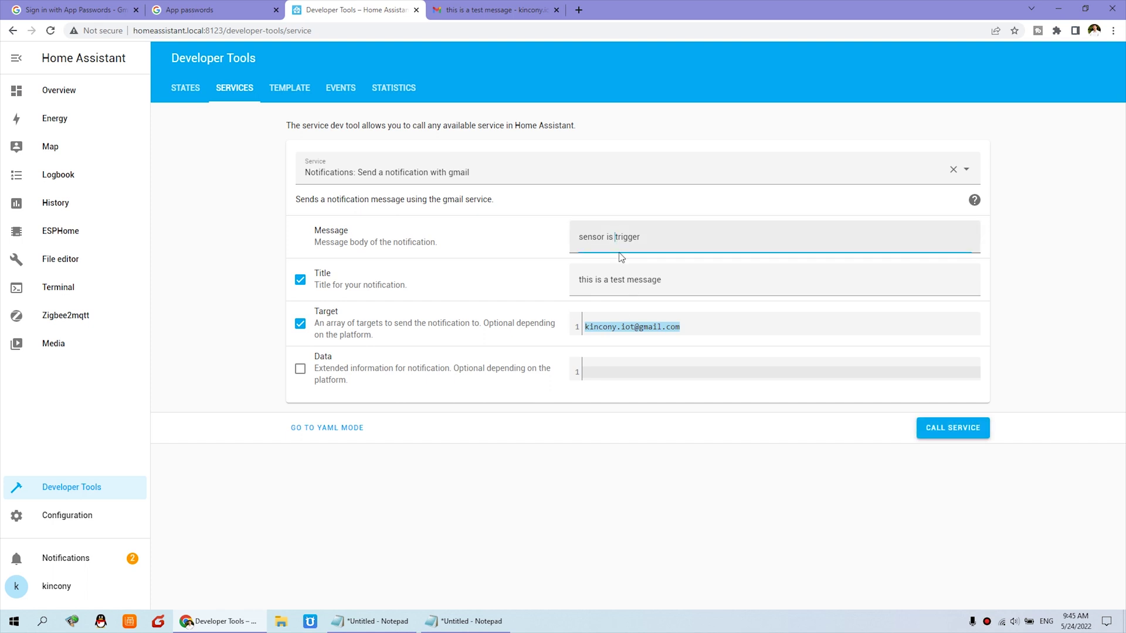
key(Right)
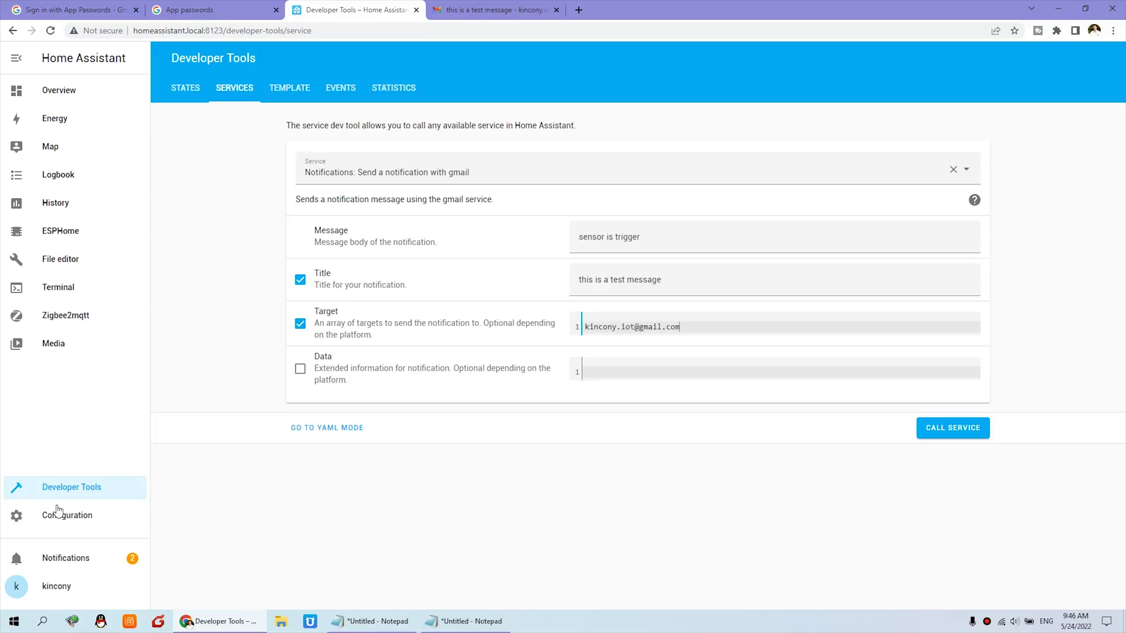
Go to Configuration and open the Automations & Scenes list.
click(66, 516)
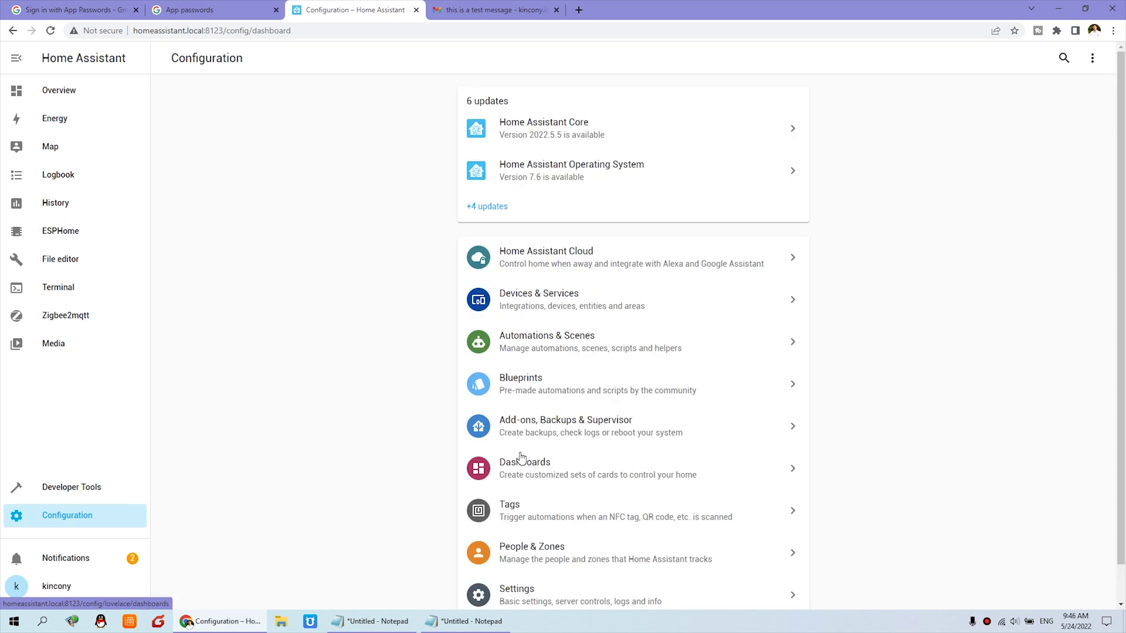
scroll(582, 587, down, 1)
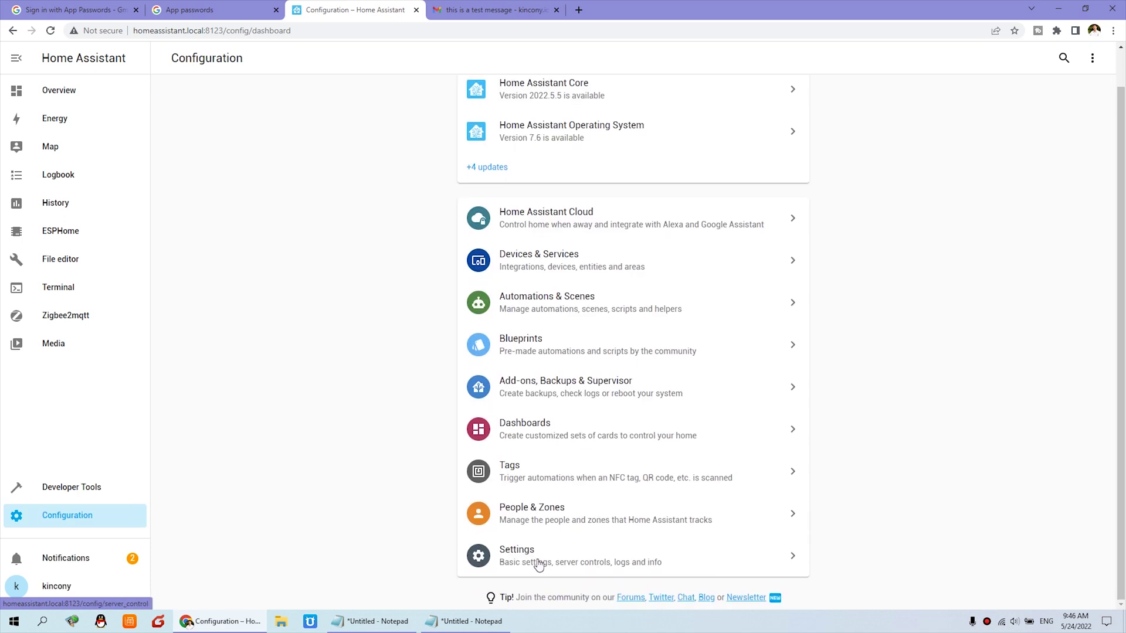
click(581, 306)
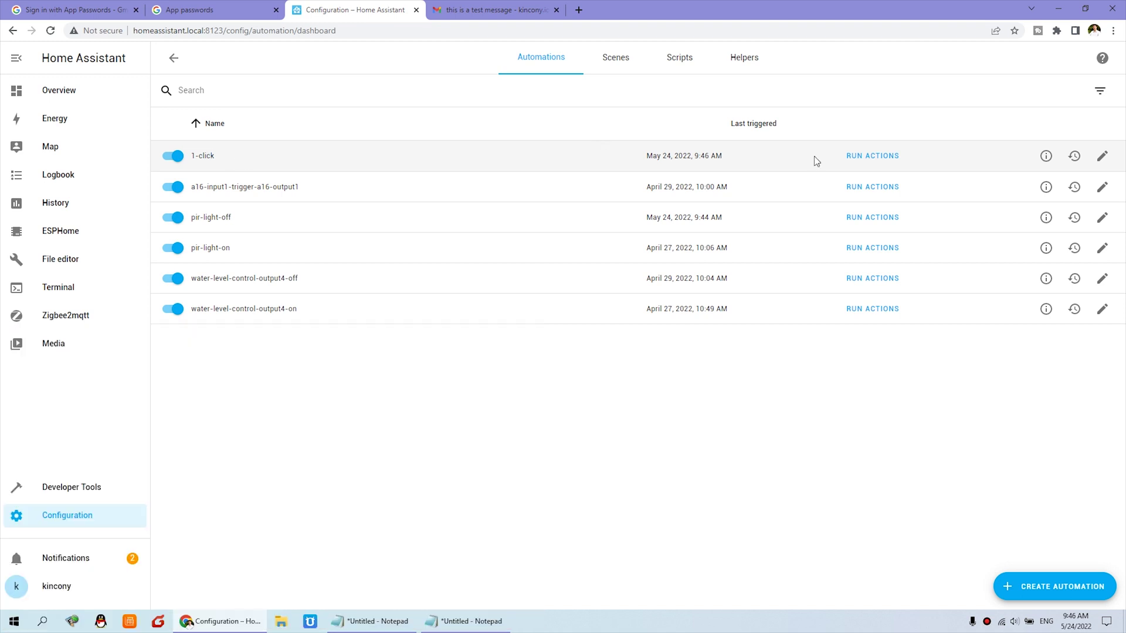
Open the 1-click automation in the editor and scroll down to its actions.
click(1103, 156)
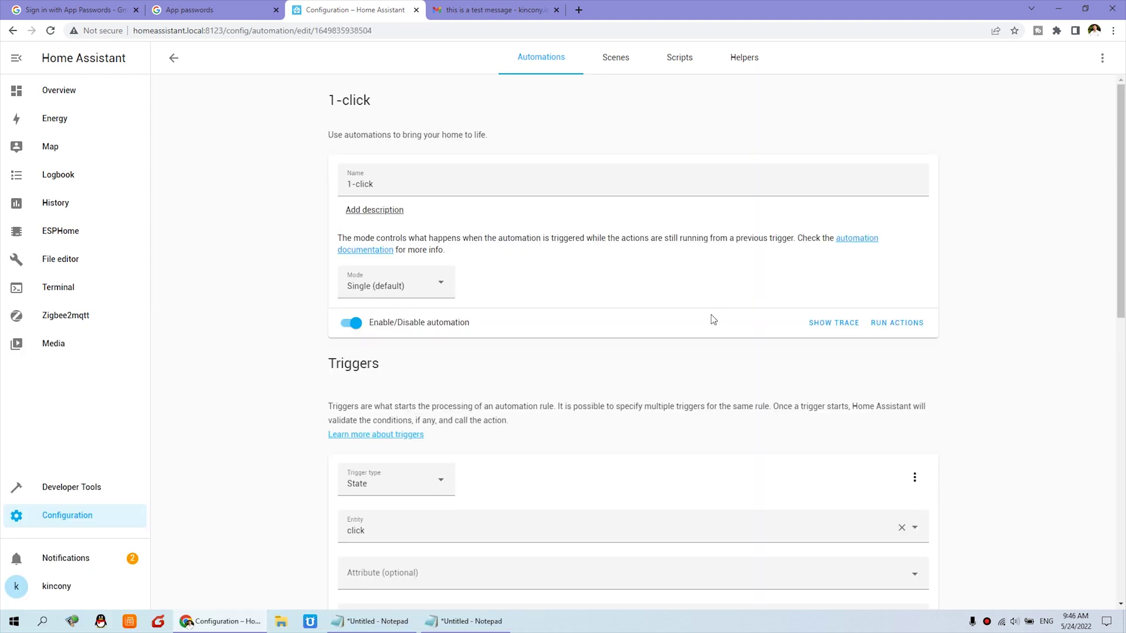
scroll(925, 367, down, 10)
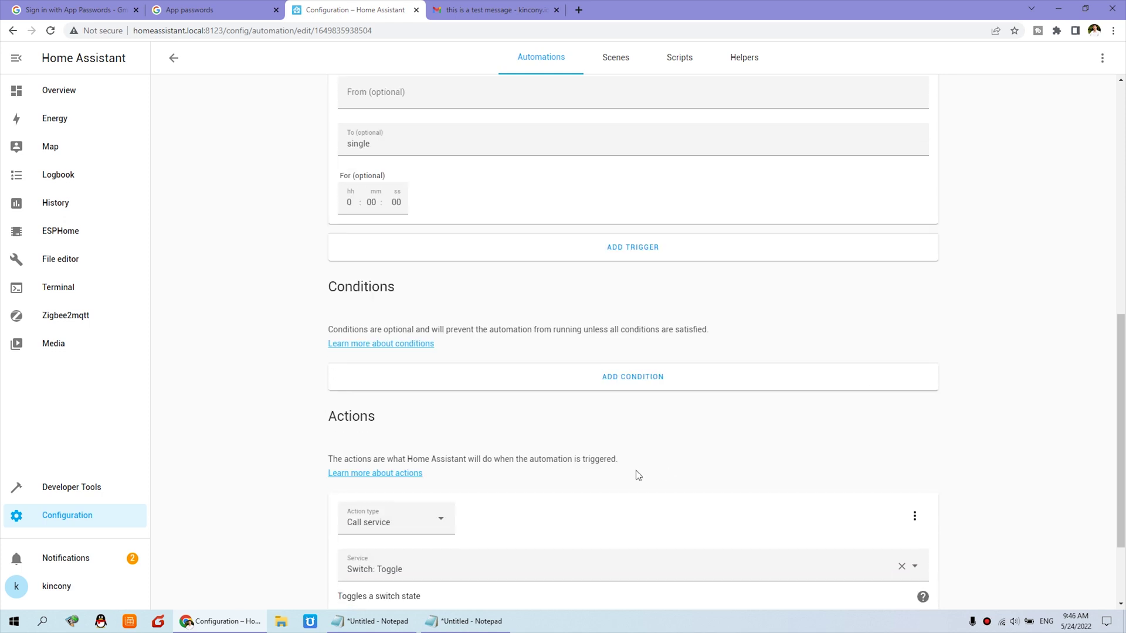
scroll(563, 460, down, 1)
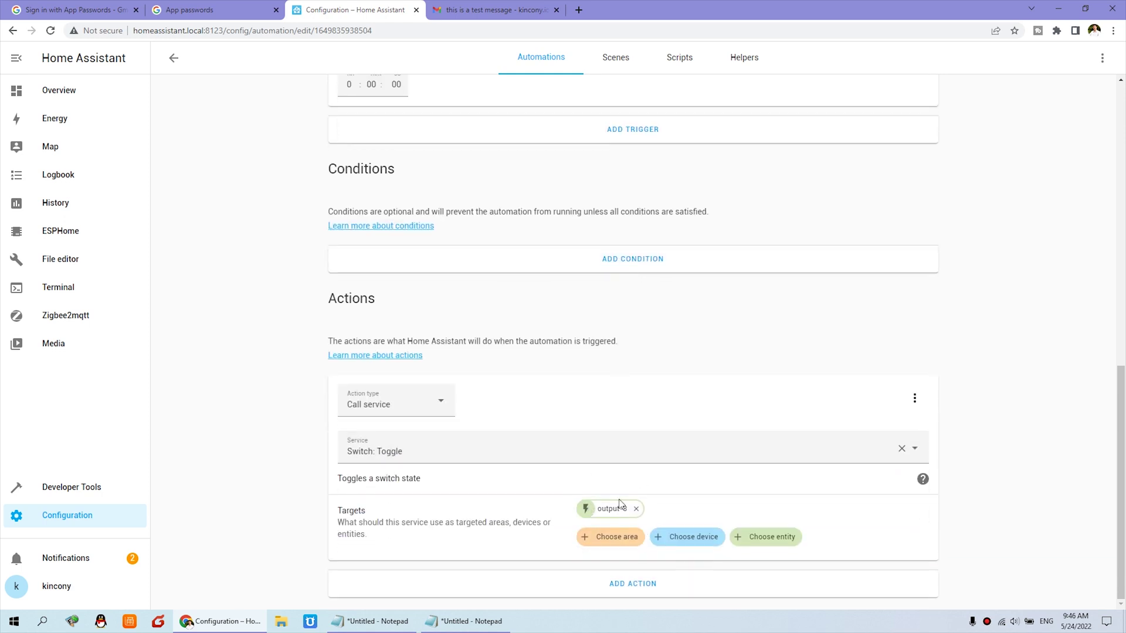
Add a Call service action using 'Notifications: Send a notification with gmail'.
click(650, 585)
click(434, 459)
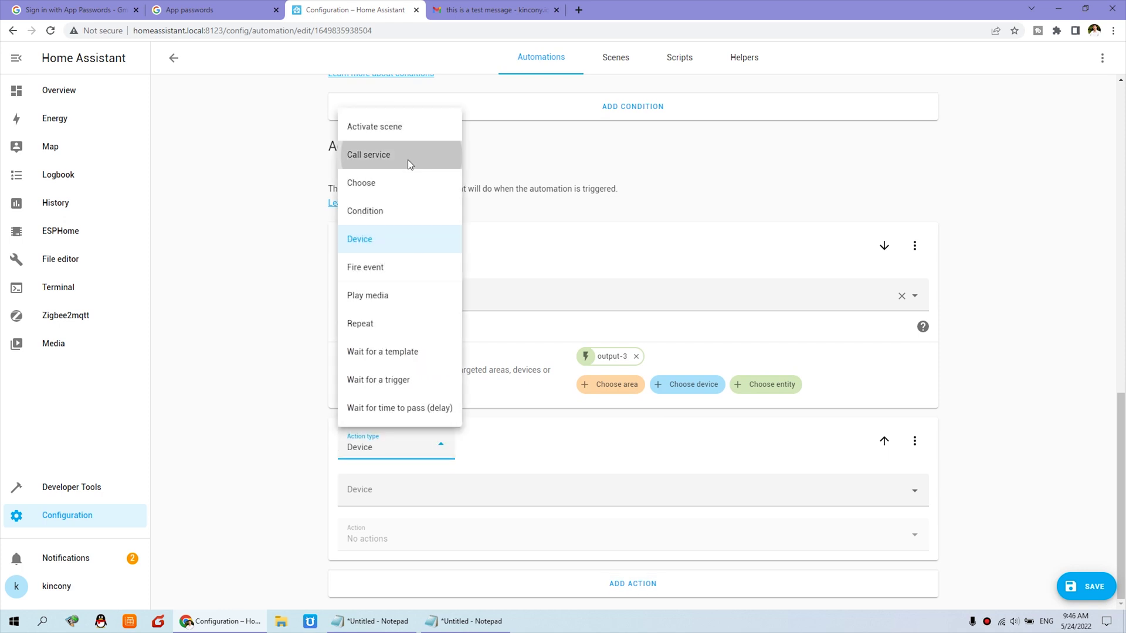
click(409, 164)
click(437, 523)
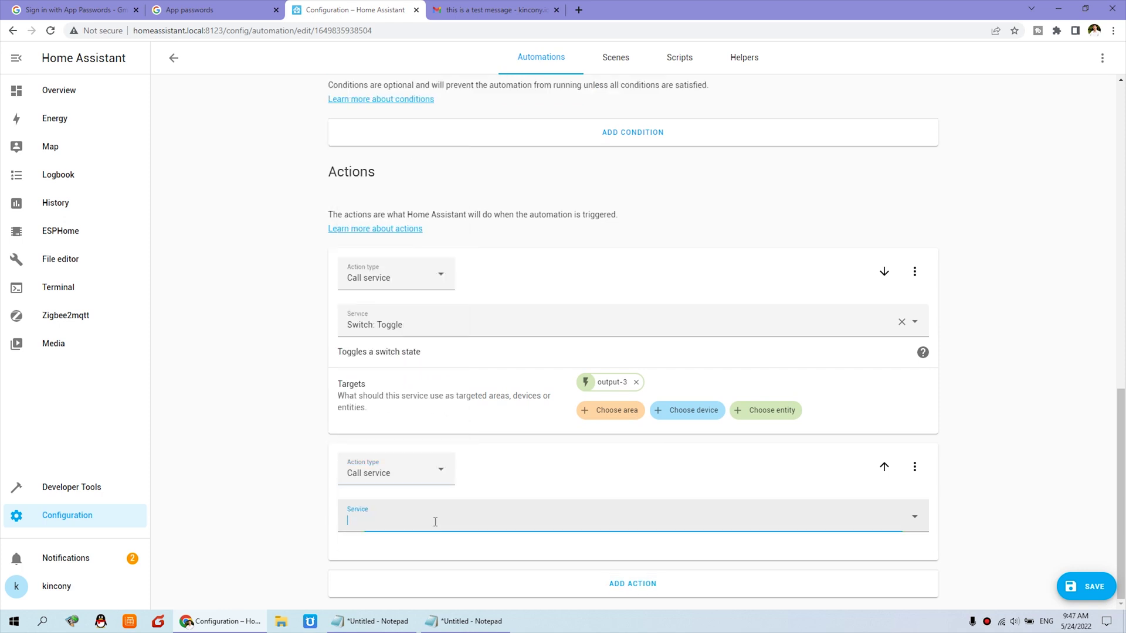
text(noti)
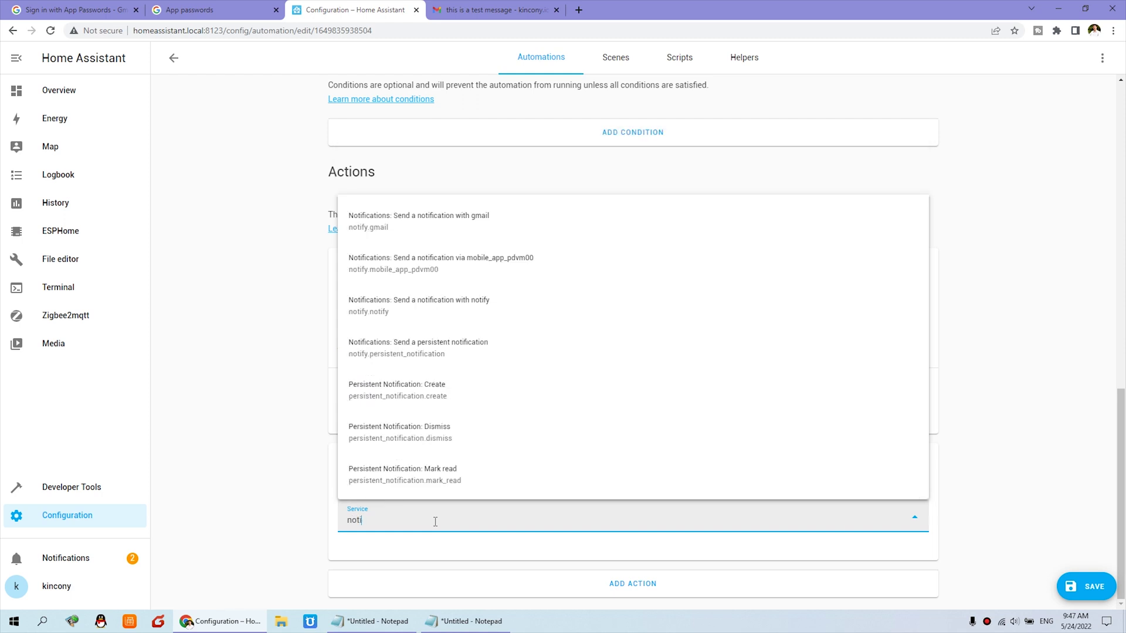
text(fy)
key(BackSpace)
click(412, 228)
scroll(1053, 488, down, 3)
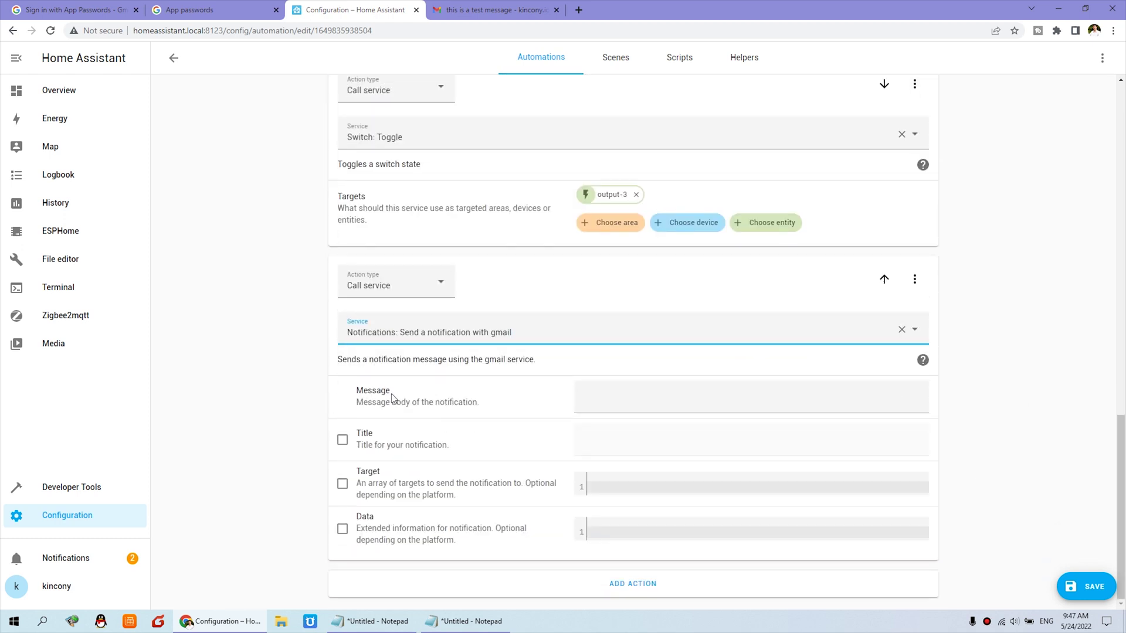
Give the gmail action message 'zigbee sensor is trigger', title 'alarm message for zigbee', recipient target, then save.
click(615, 398)
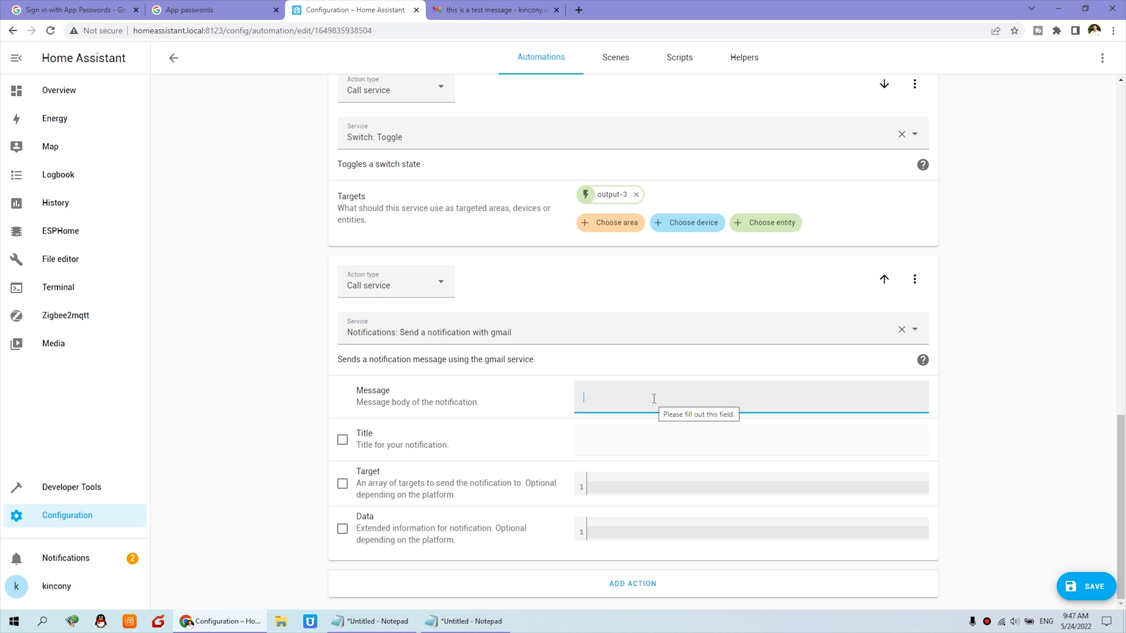
text(zigbee sensor is trigger)
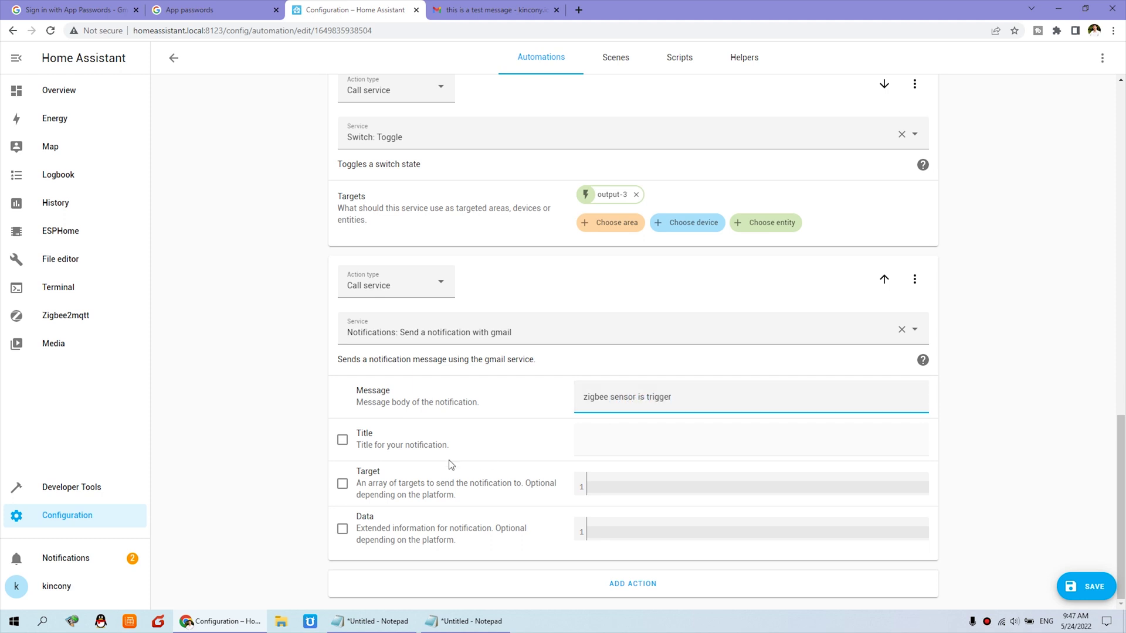
click(343, 440)
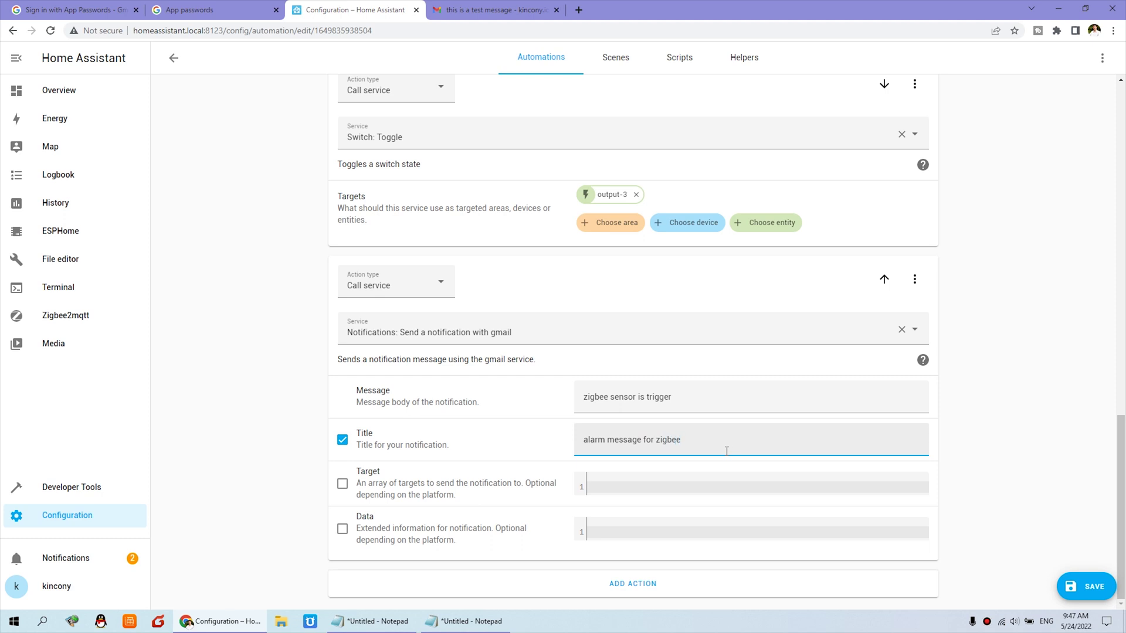
click(342, 484)
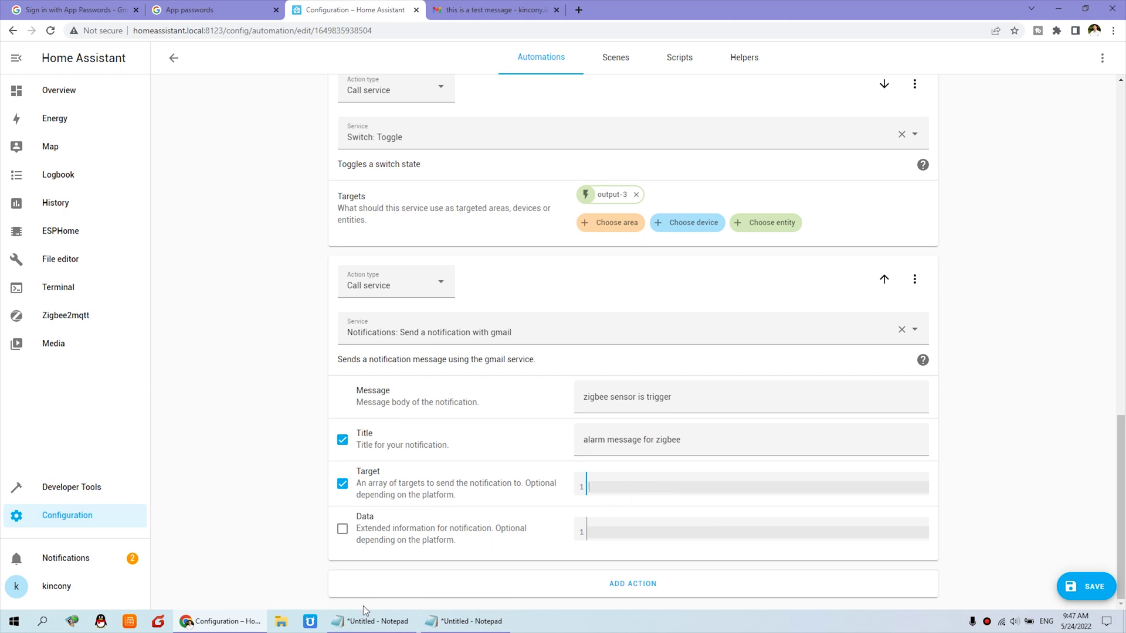
key(ctrl+v)
key(ctrl+a)
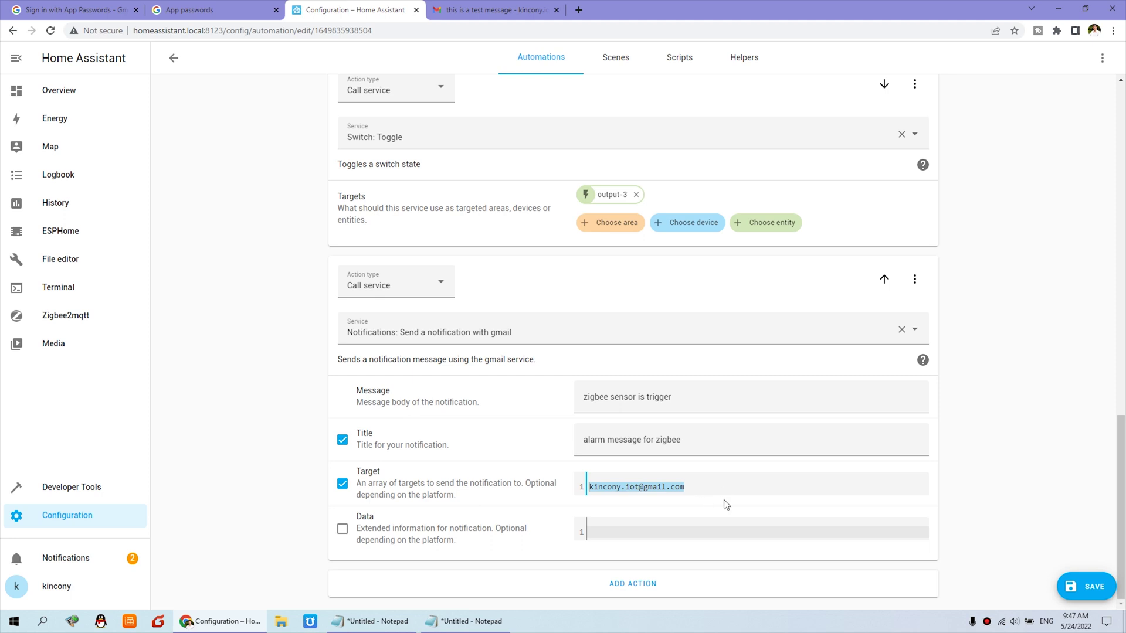
click(1094, 590)
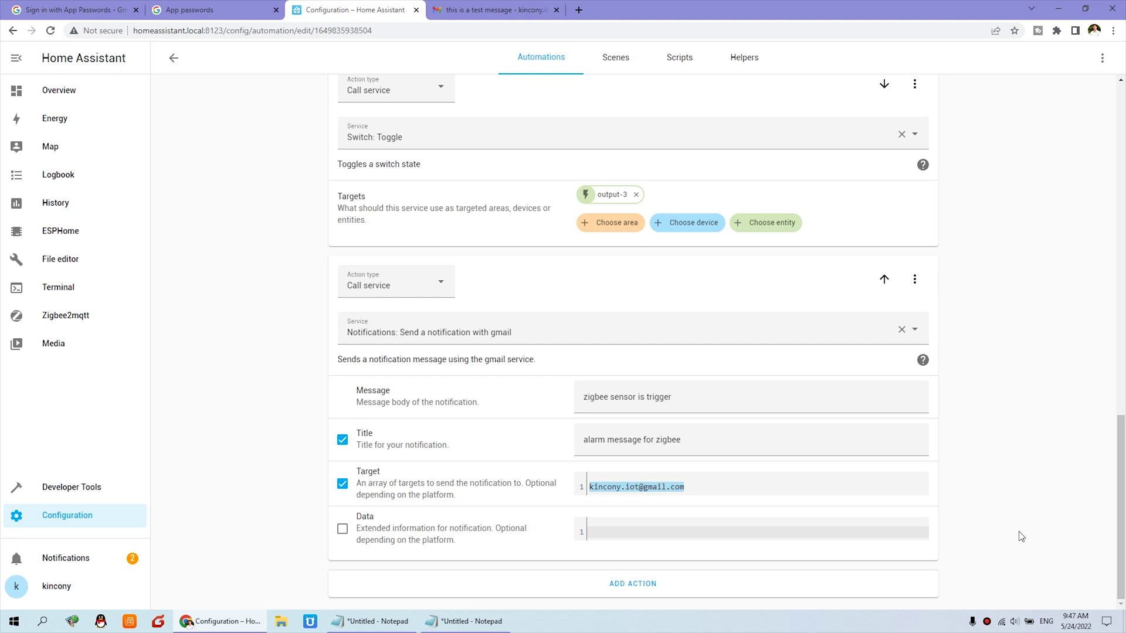
click(176, 58)
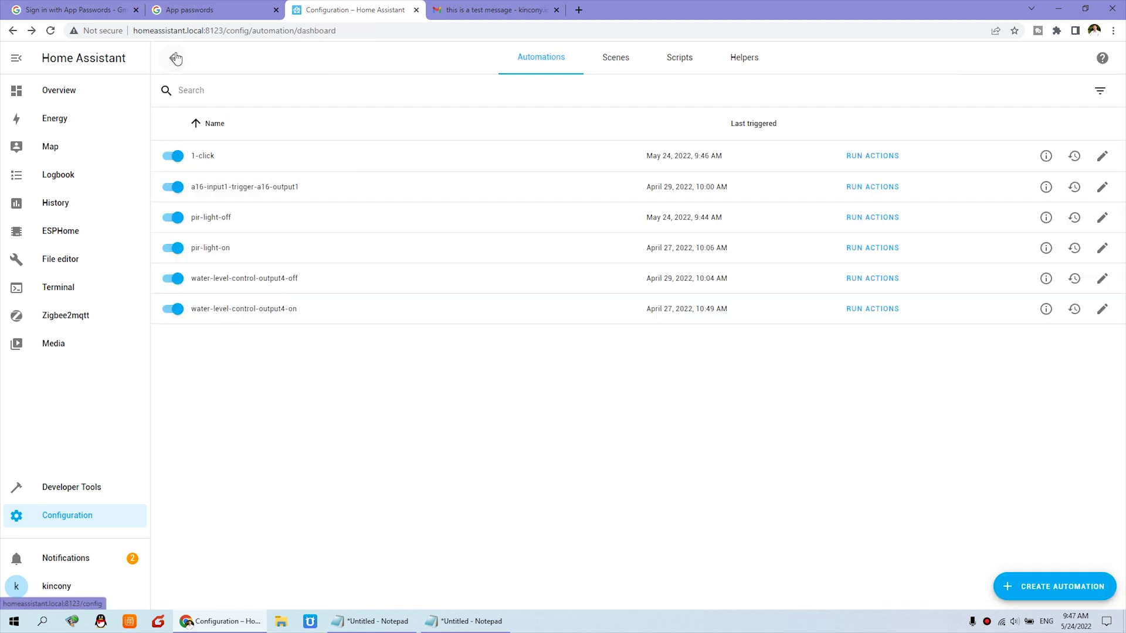
In Gmail, open the 9:48 AM 'alarm message for zigbee' email, check its body, then return to the inbox.
click(468, 9)
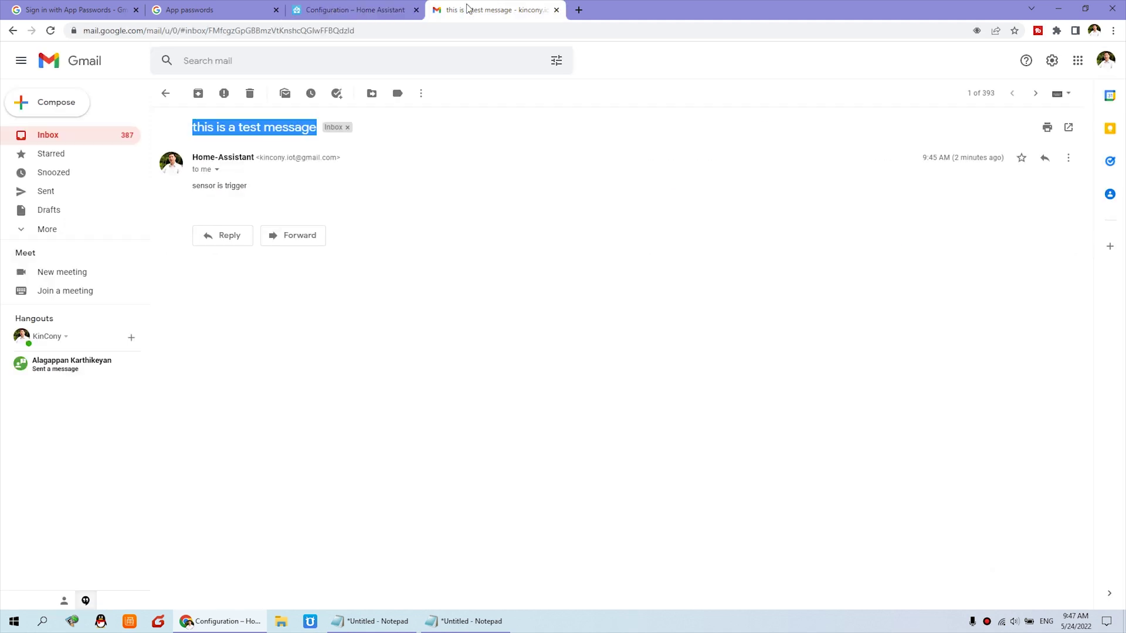
click(165, 93)
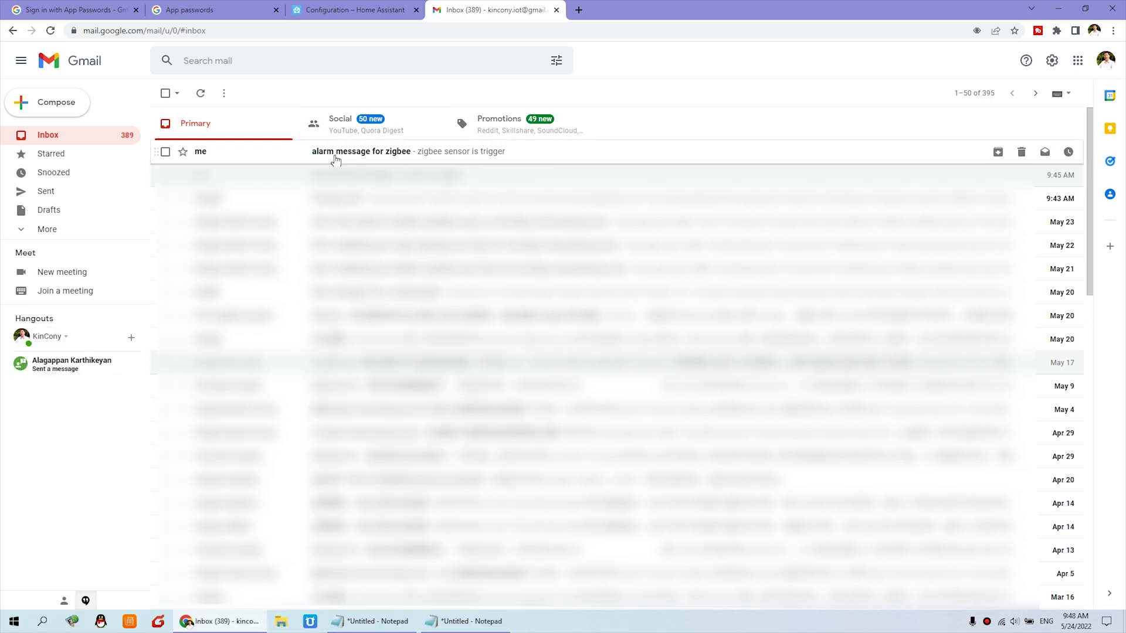
click(387, 157)
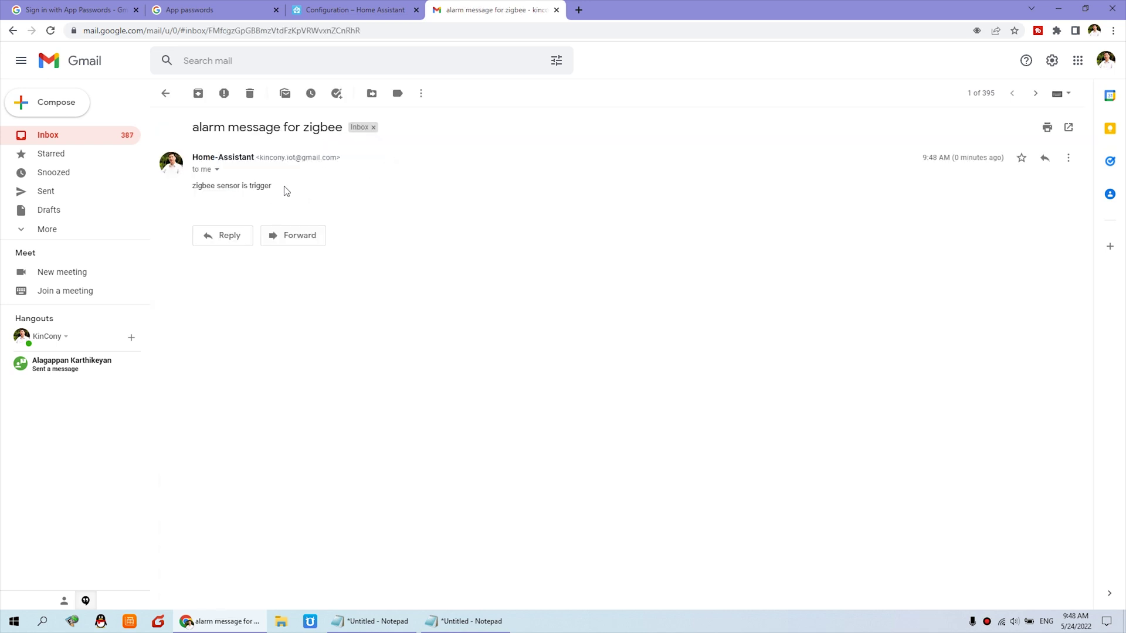
drag(285, 192, 188, 192)
click(188, 119)
click(166, 94)
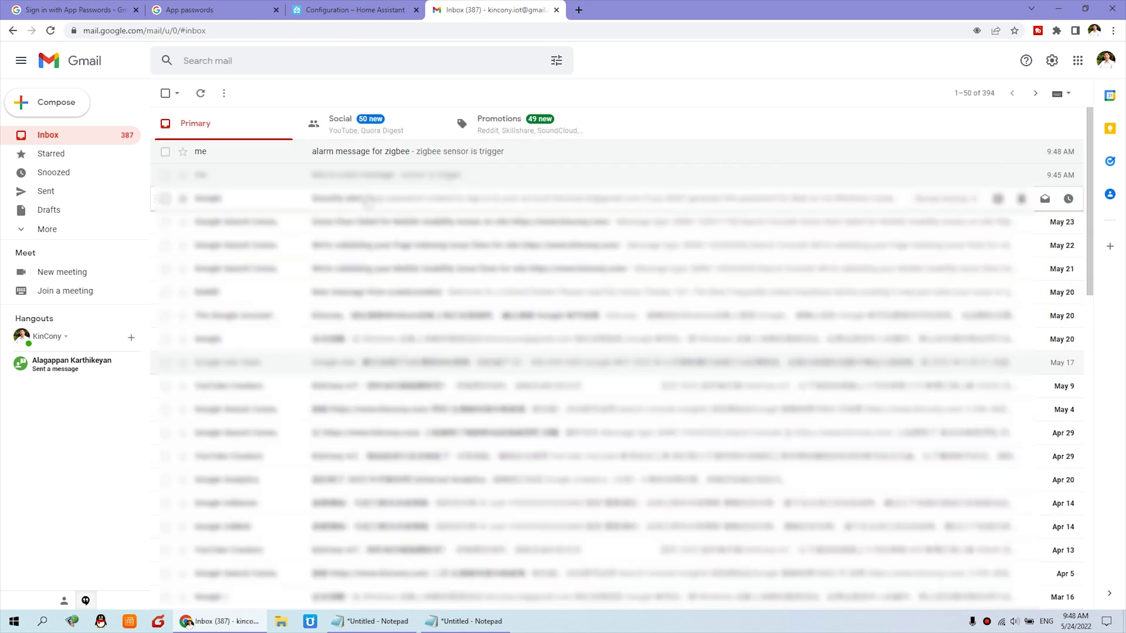